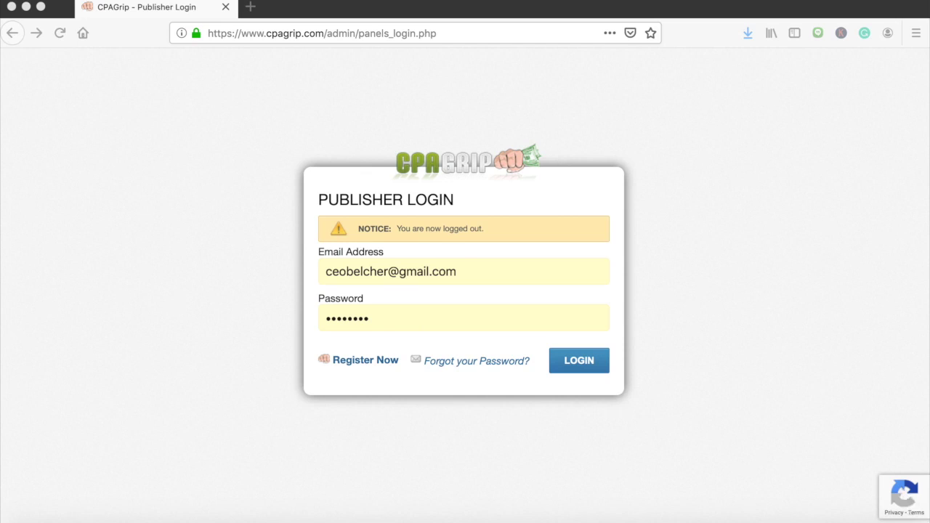
Log into CPAGrip and go to the URL / File Locker Manager under Monetization Tools.
click(599, 363)
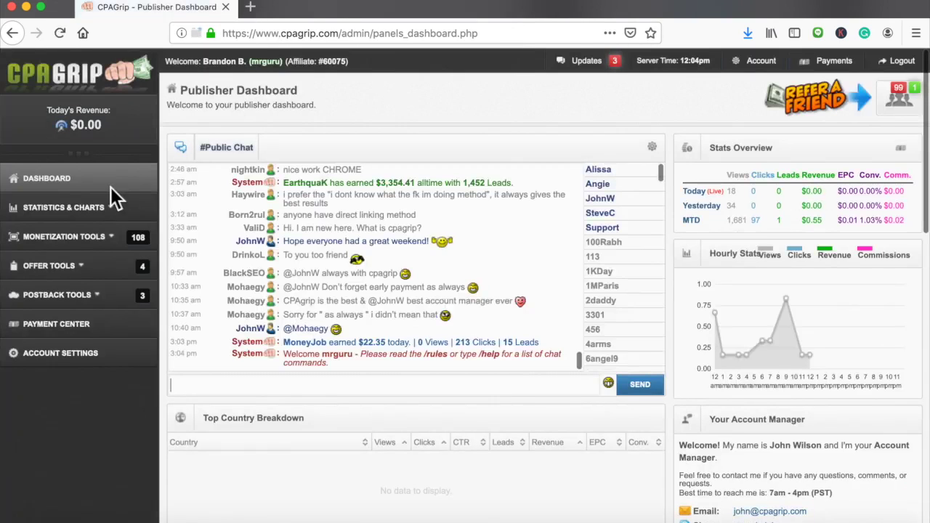
click(135, 238)
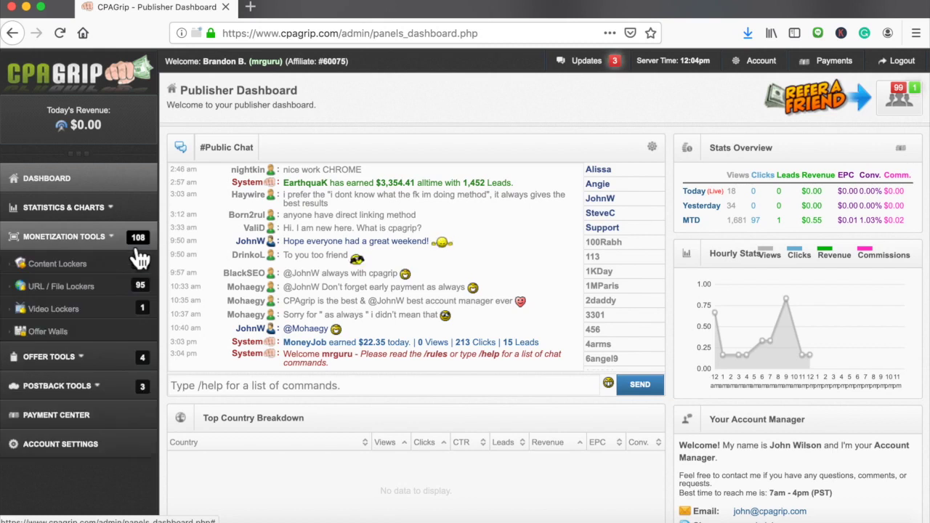
click(81, 297)
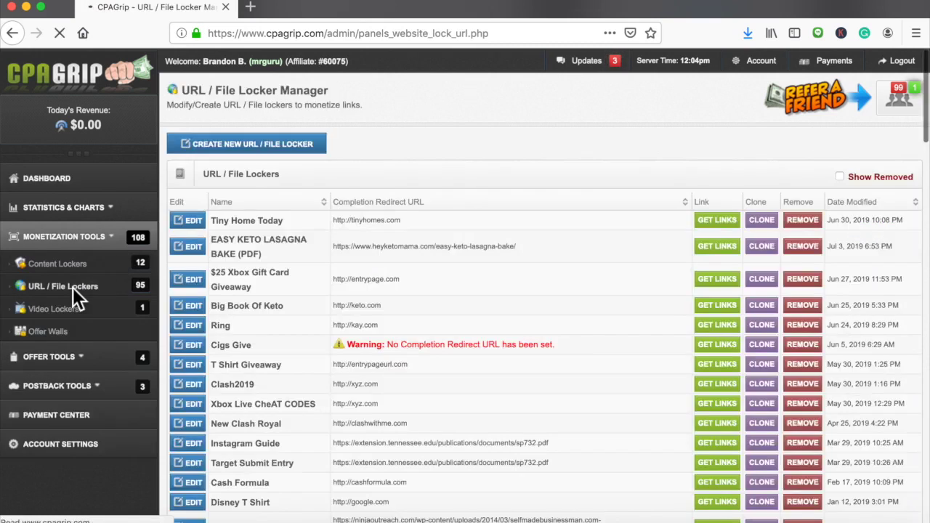
Start a new URL / File Locker, agree to the Terms of Service, and continue to the editor.
click(262, 147)
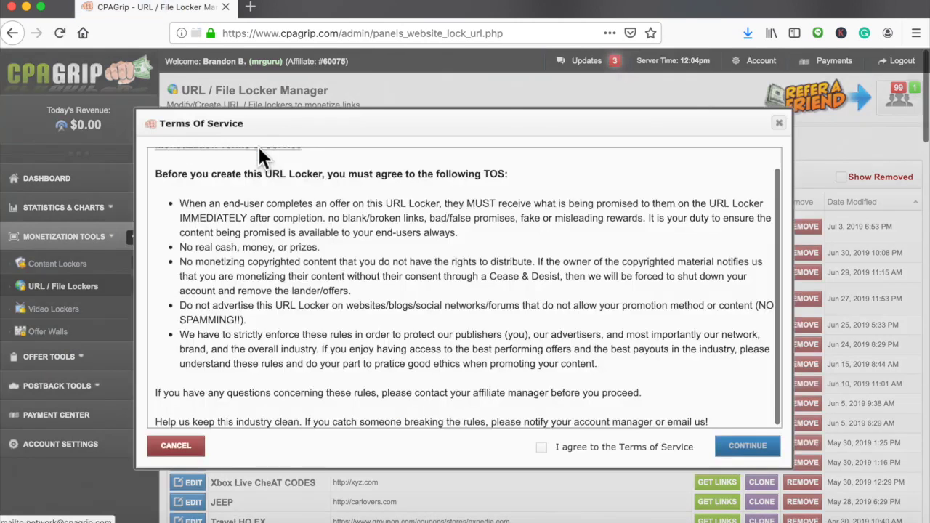
scroll(552, 400, down, 1)
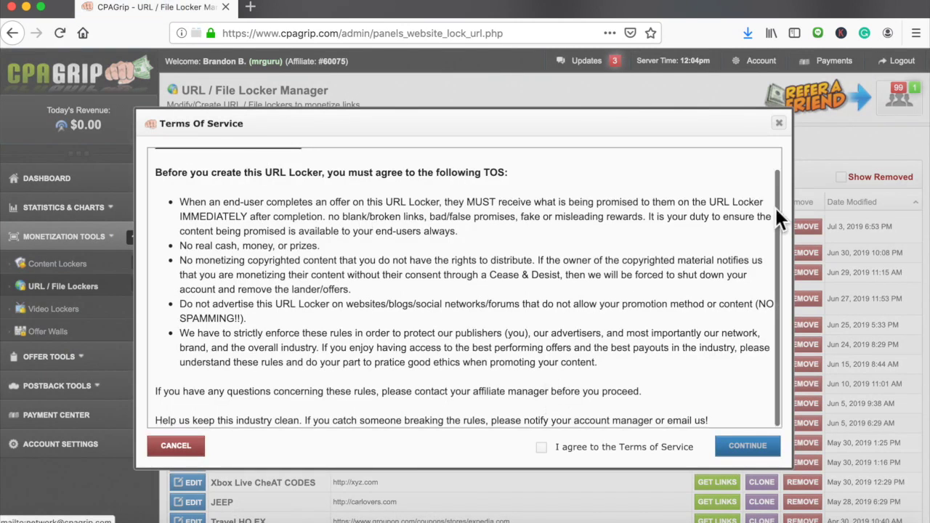
click(903, 328)
scroll(901, 335, down, 15)
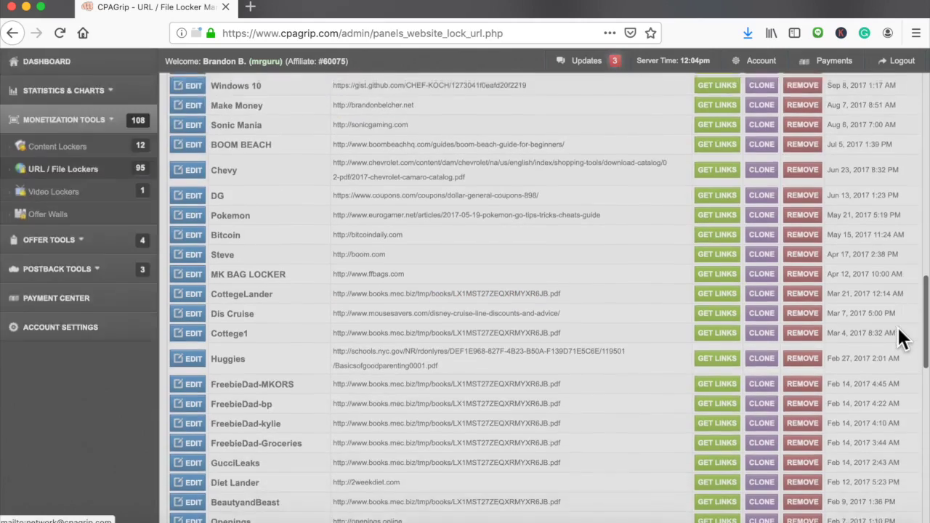
scroll(901, 338, up, 15)
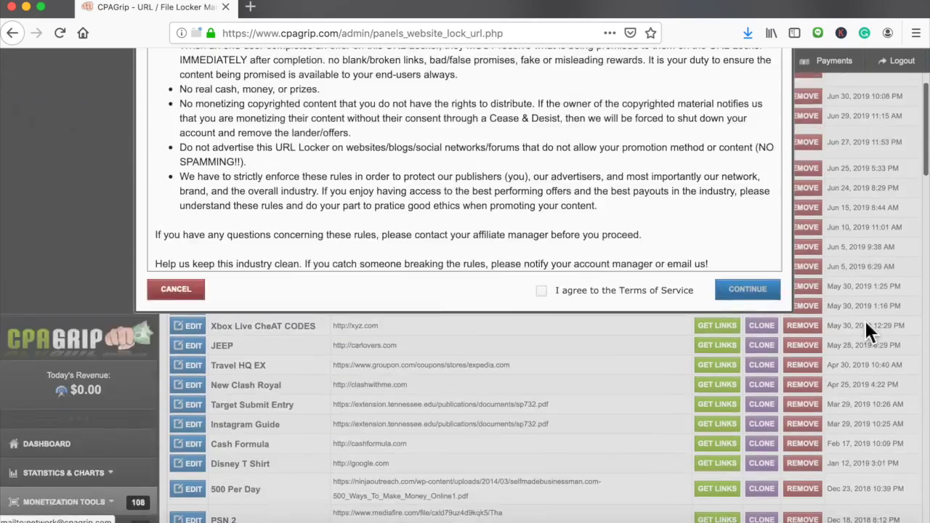
scroll(596, 214, up, 10)
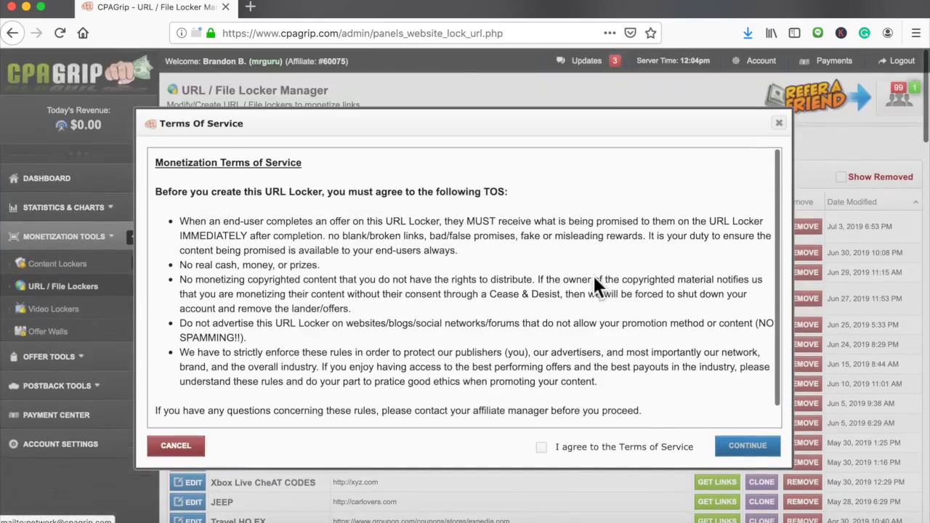
click(544, 450)
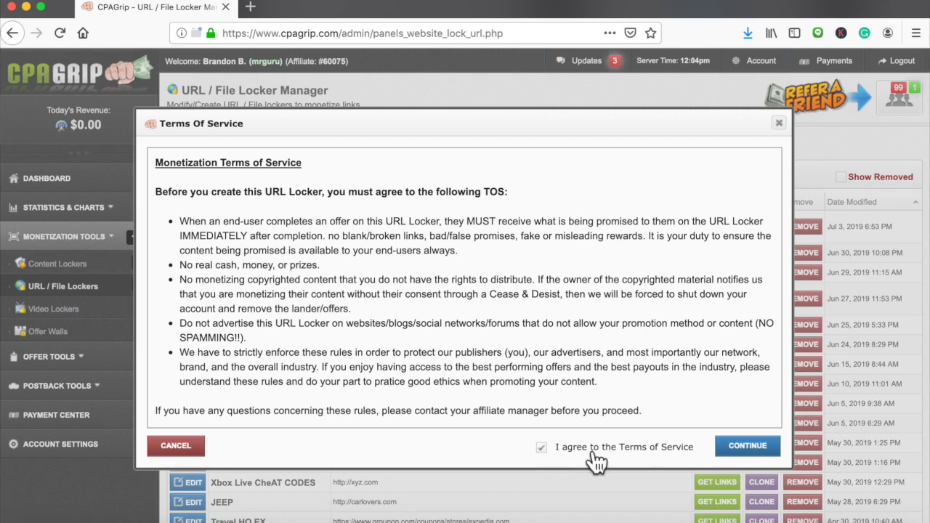
click(749, 447)
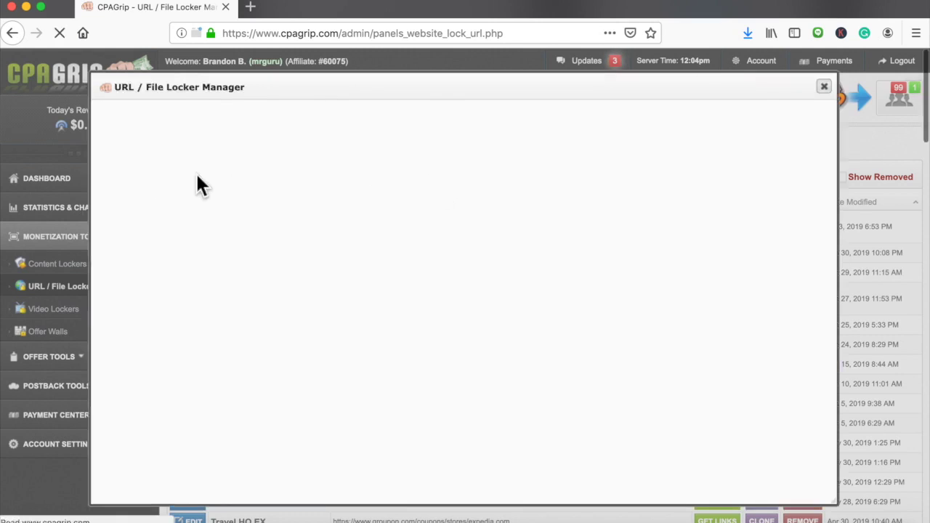
Search Google for 'cpa grip templ' and browse the CPAGRIPTEMPLATES site to the Simple File Download Locker Template.
triple_click(196, 150)
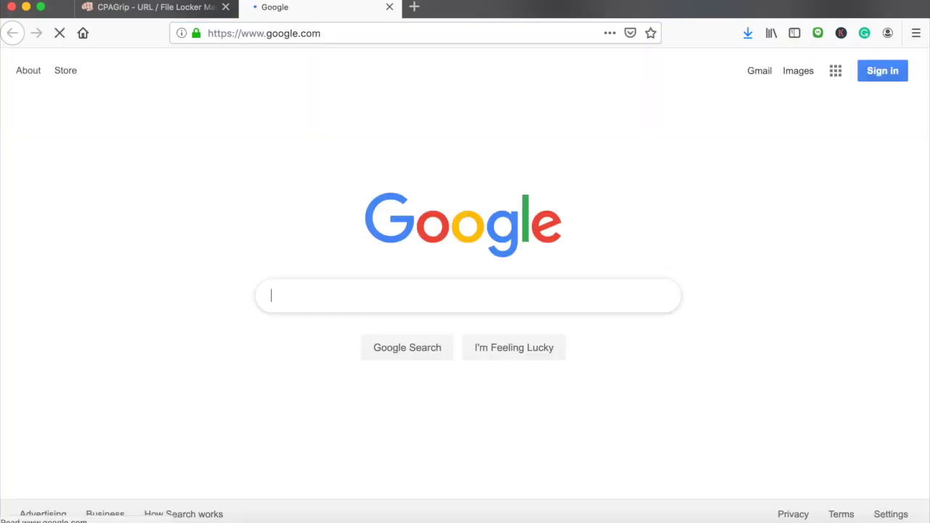
text(cpa grip templ)
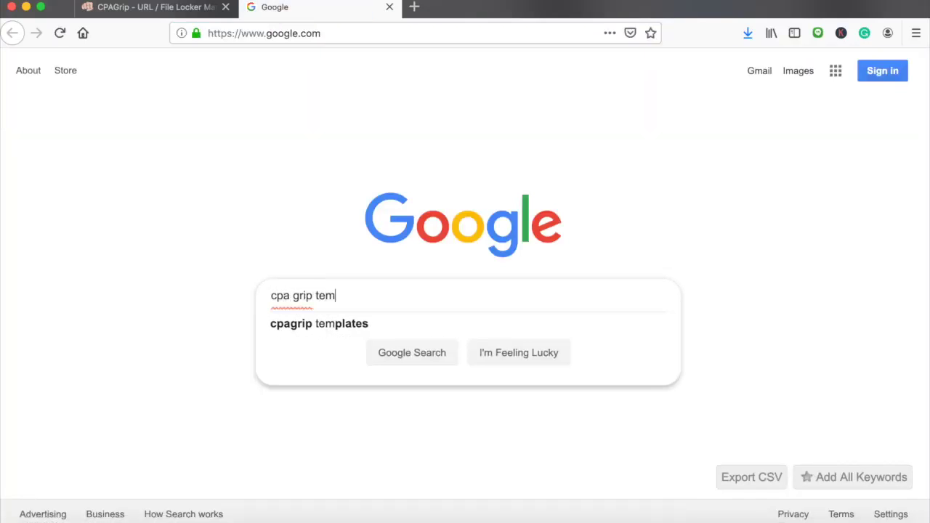
click(390, 317)
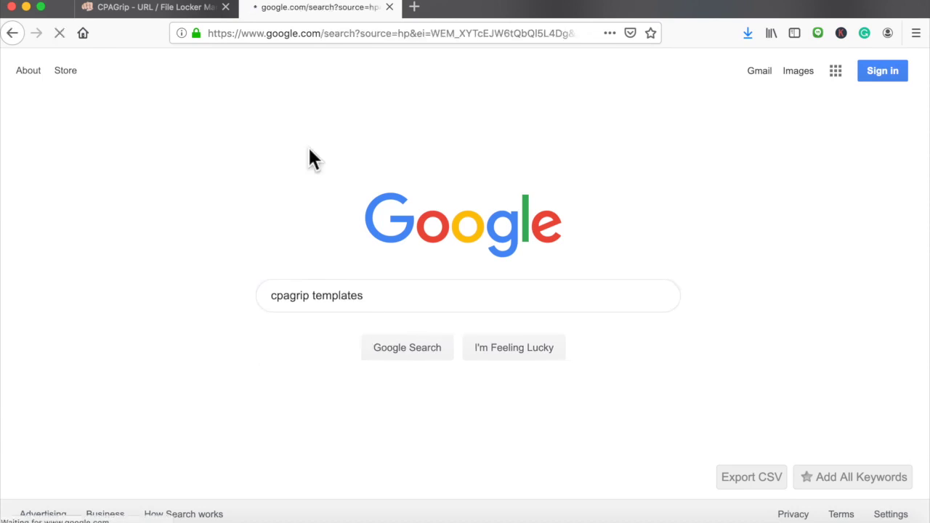
click(185, 191)
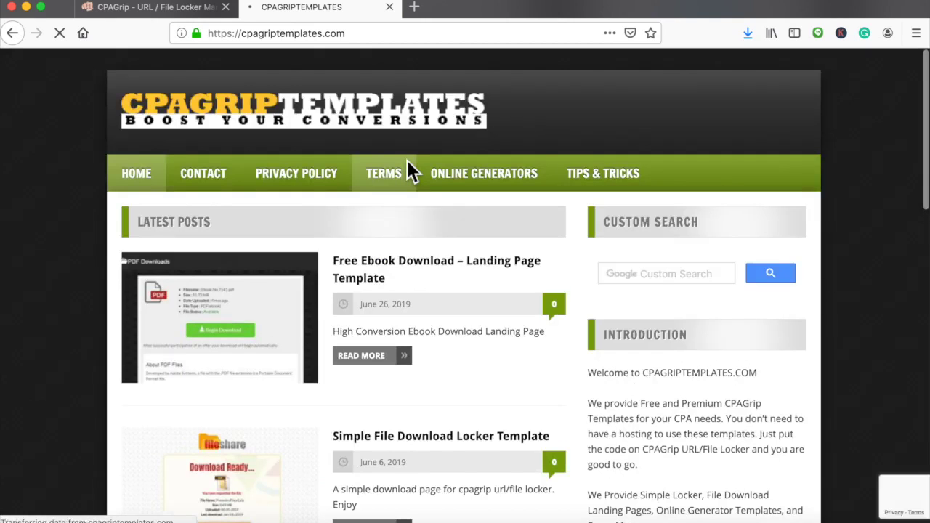
scroll(429, 189, down, 3)
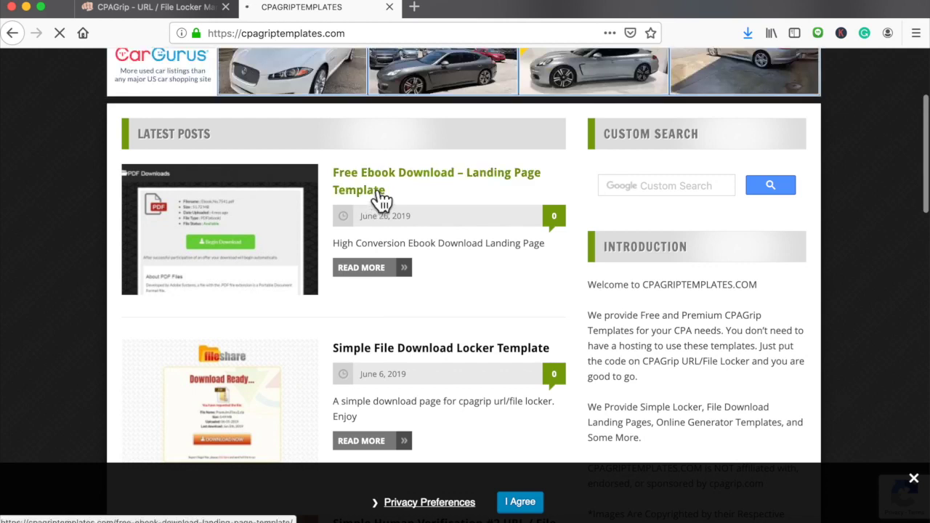
scroll(375, 192, down, 2)
scroll(393, 276, down, 3)
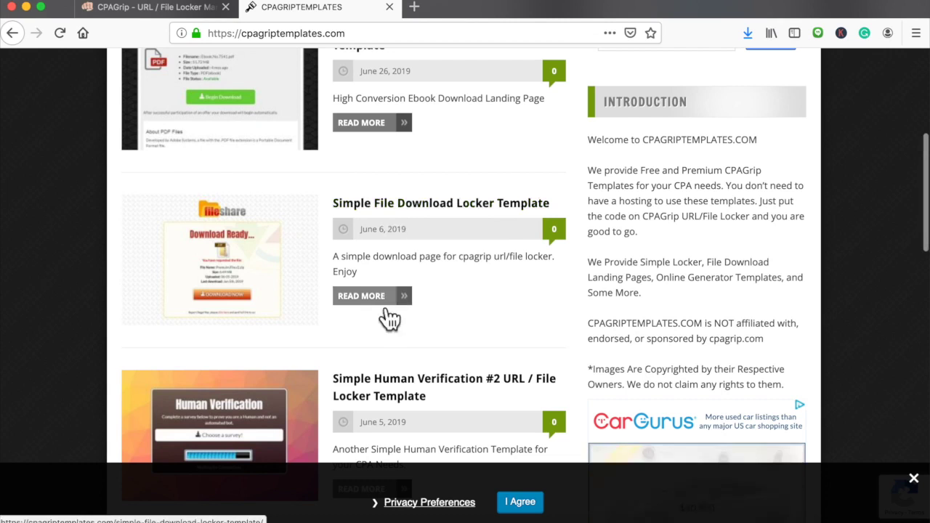
Show the locker's Advanced custom CSS and HTML fields, and begin selecting the template's CSS.
click(186, 9)
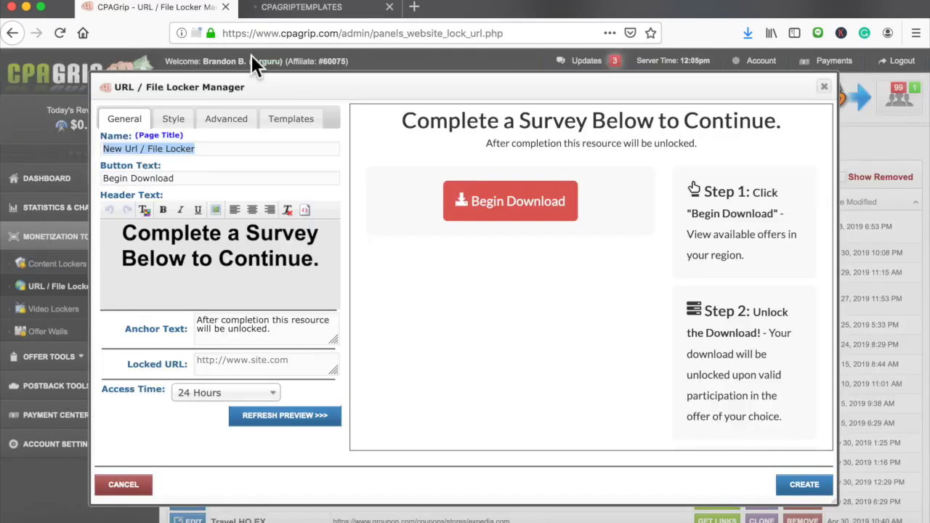
click(224, 123)
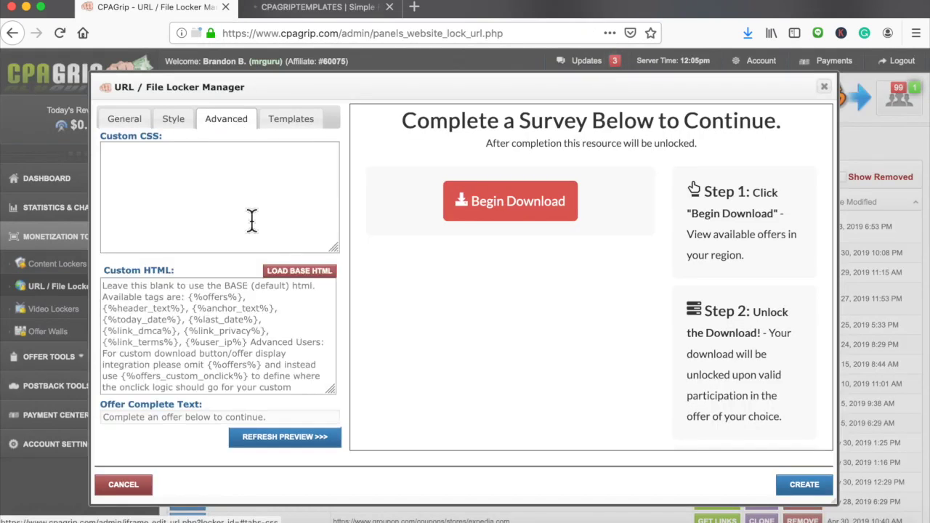
click(320, 12)
scroll(325, 239, down, 2)
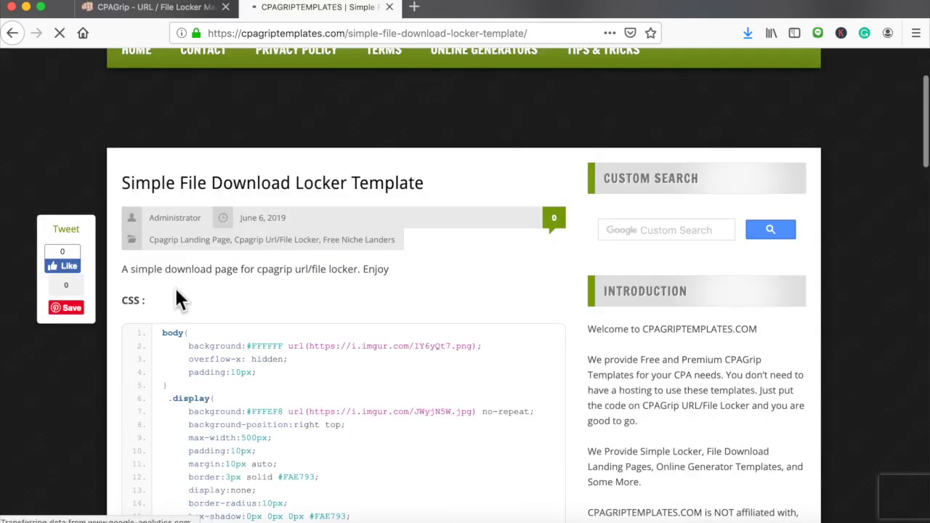
scroll(175, 287, down, 2)
drag(158, 253, 317, 358)
scroll(317, 360, down, 3)
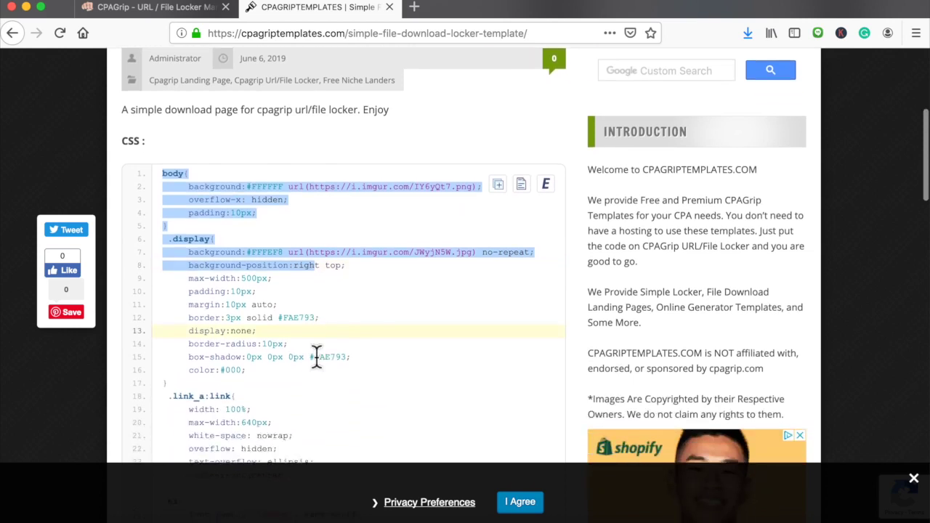
scroll(315, 361, down, 1)
Finish selecting the template's CSS code and copy it.
drag(316, 361, 343, 403)
scroll(342, 417, down, 3)
scroll(343, 404, down, 3)
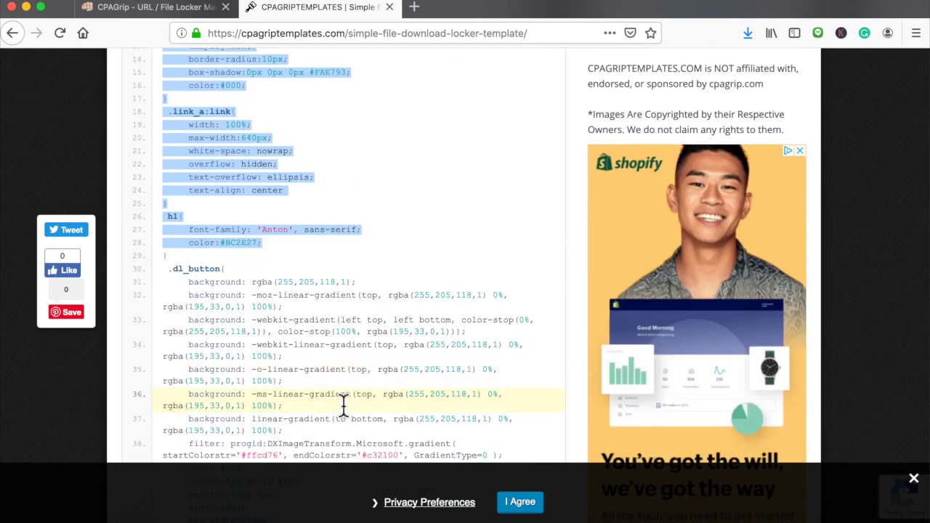
scroll(343, 404, down, 10)
drag(343, 404, 331, 325)
scroll(344, 357, down, 5)
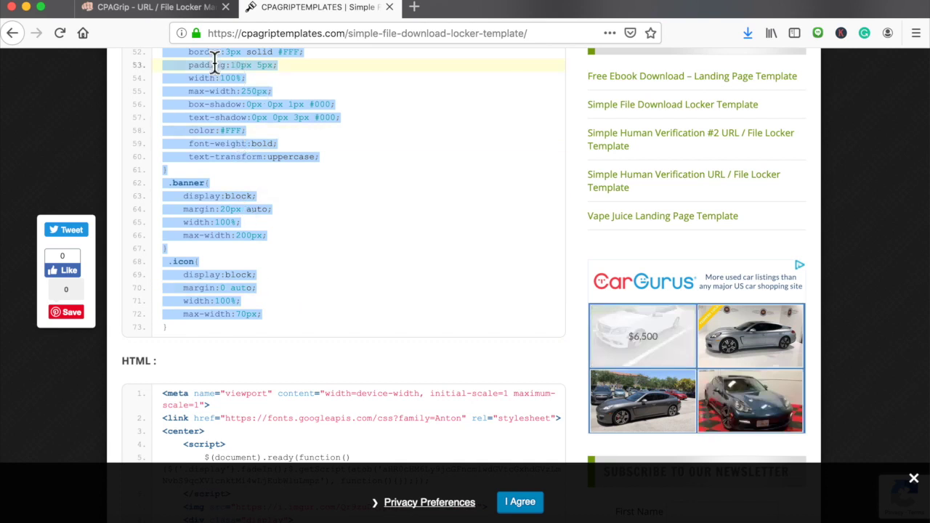
click(156, 7)
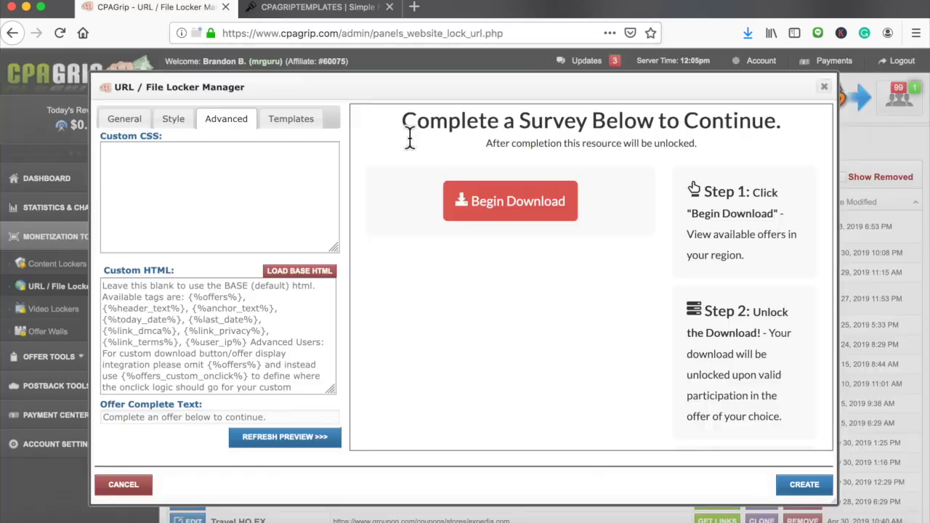
click(327, 8)
scroll(299, 262, up, 15)
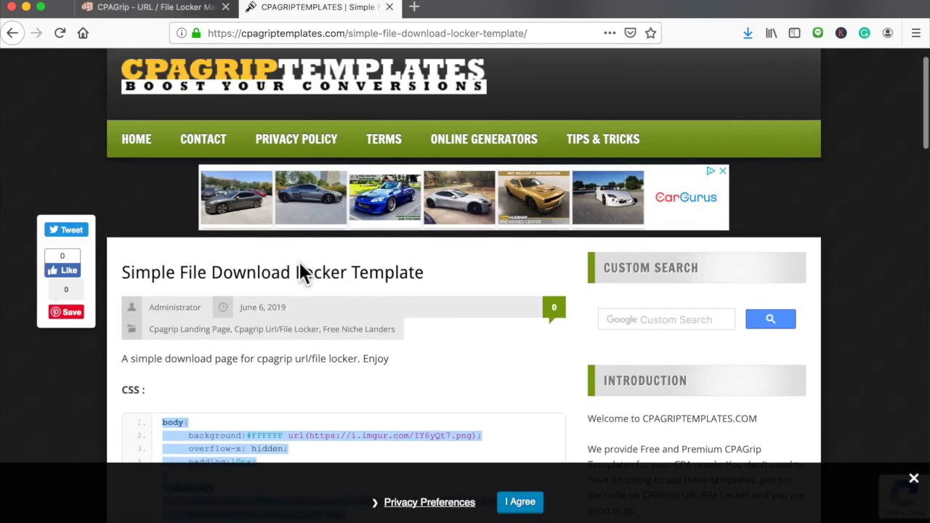
scroll(300, 269, down, 5)
Paste the copied template CSS into the locker's Custom CSS field.
click(189, 8)
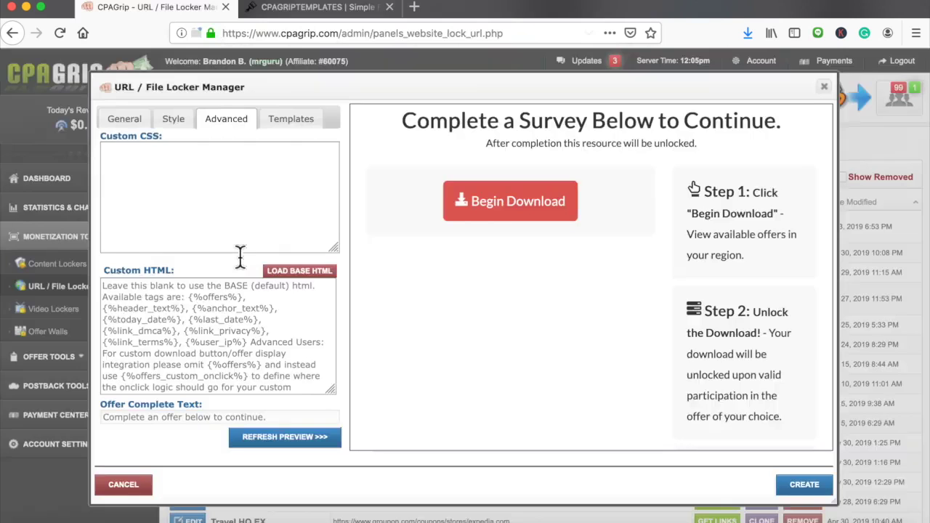
click(216, 203)
key(super+v)
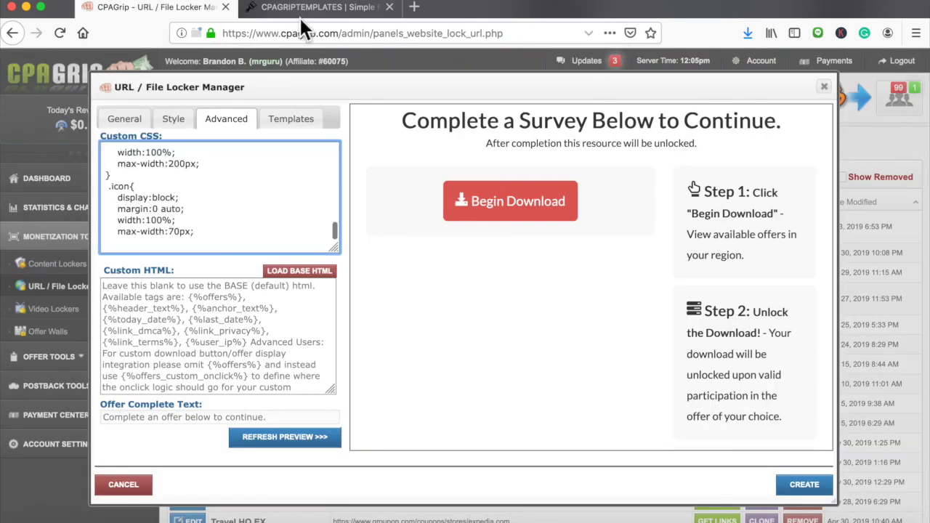
Select and copy the template's HTML code on the template page.
click(300, 16)
scroll(297, 376, down, 20)
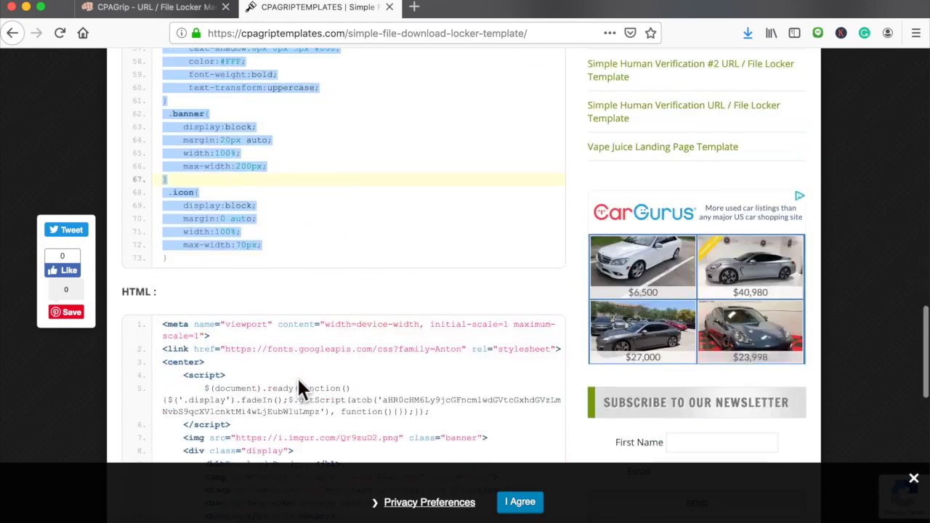
scroll(296, 375, down, 3)
click(166, 218)
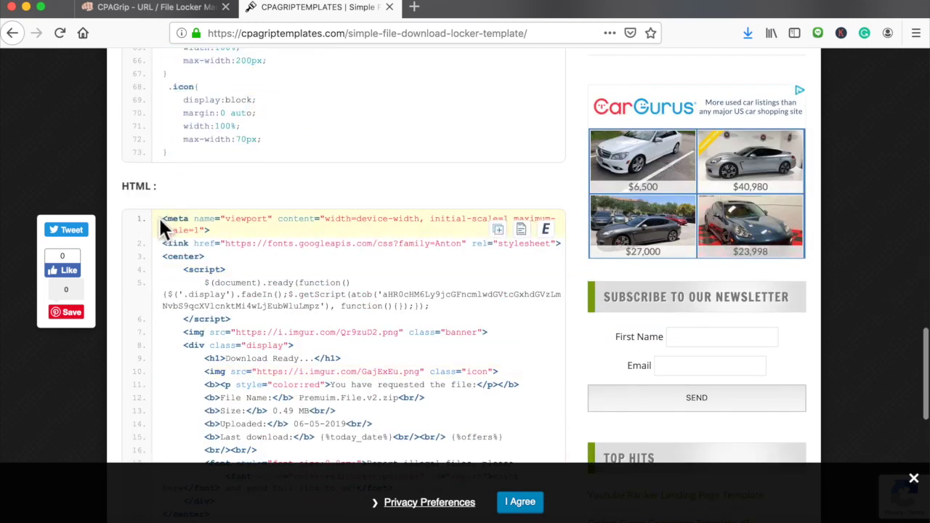
drag(162, 222, 269, 226)
scroll(286, 290, down, 14)
scroll(285, 282, up, 5)
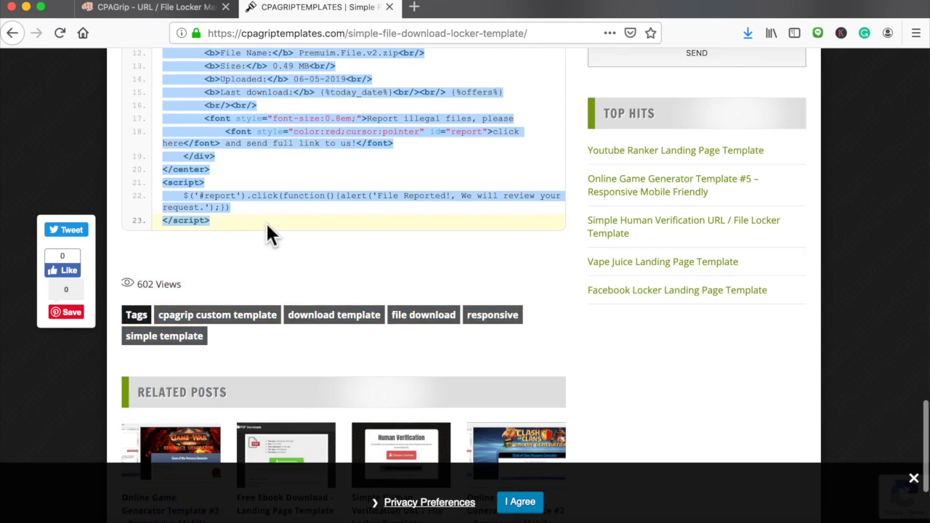
scroll(268, 229, up, 4)
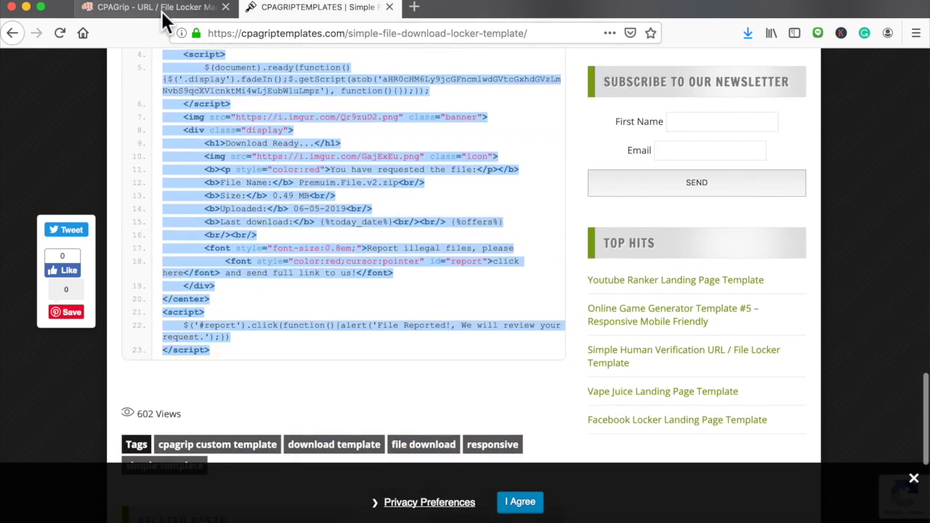
Paste the template HTML into Custom HTML and refresh the preview to show 'Download Ready...'.
click(161, 12)
click(200, 320)
key(super+v)
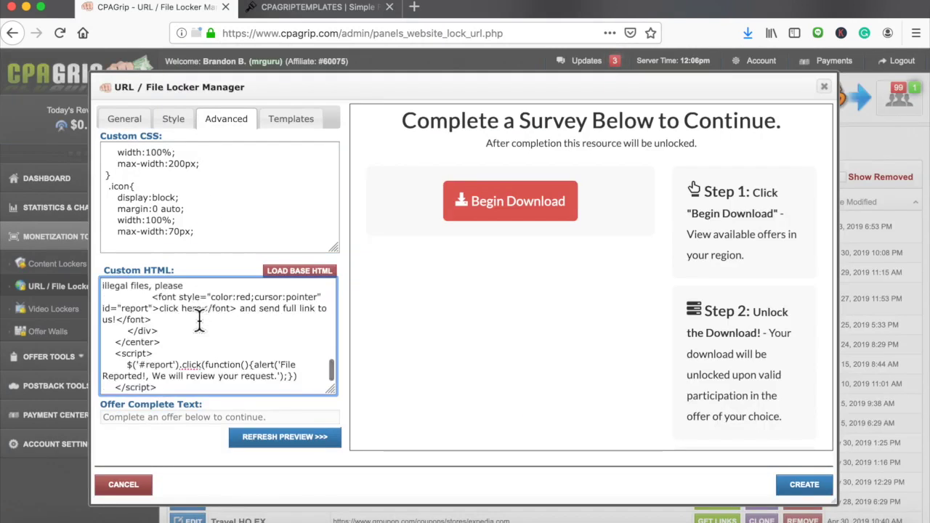
click(277, 451)
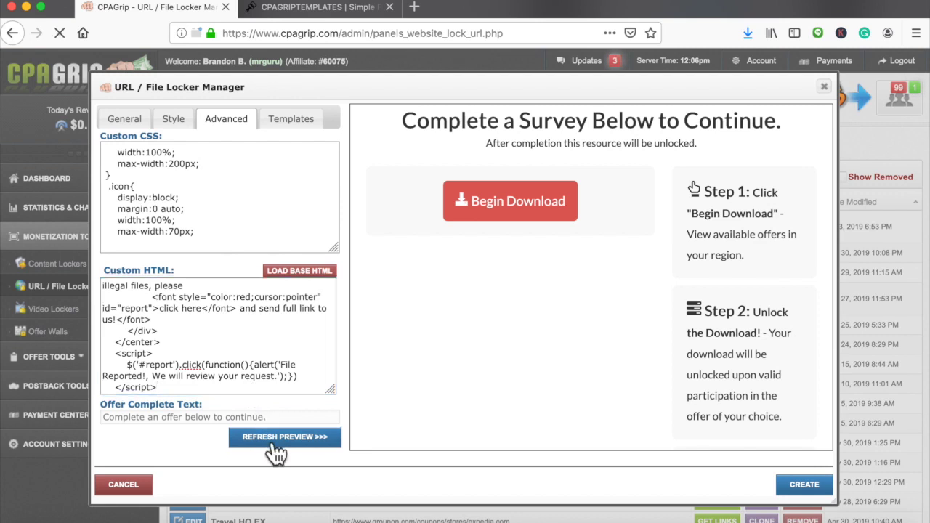
scroll(634, 383, down, 1)
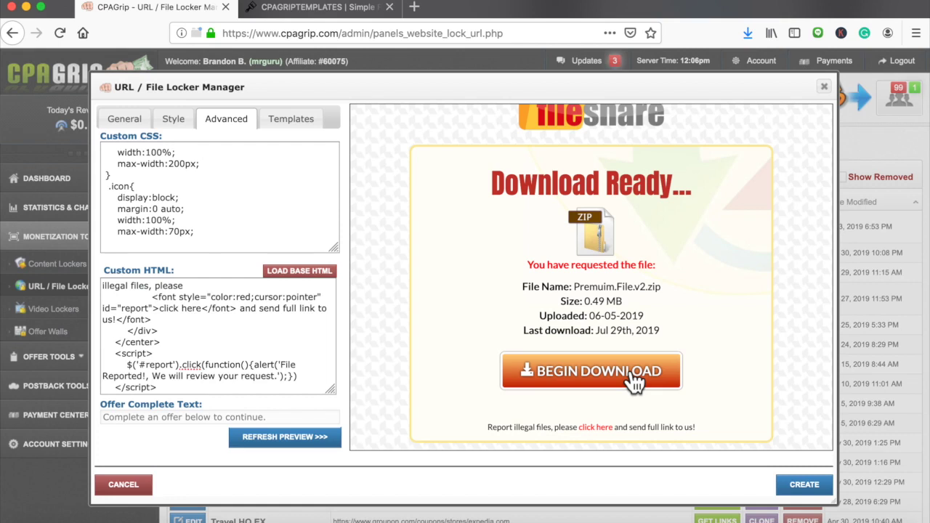
scroll(631, 375, up, 1)
scroll(630, 372, down, 1)
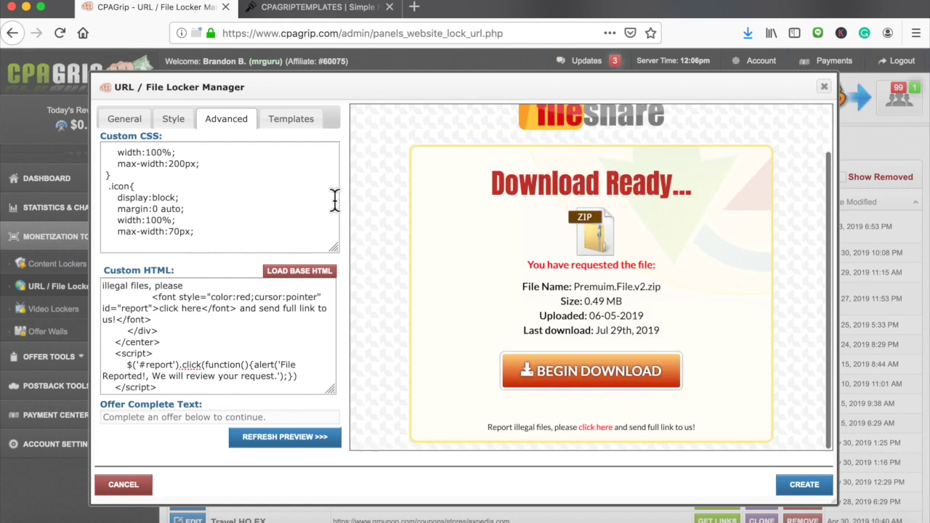
Replace the default name in the General tab's Name field with 'Photoshop CS6 Blog'.
click(128, 120)
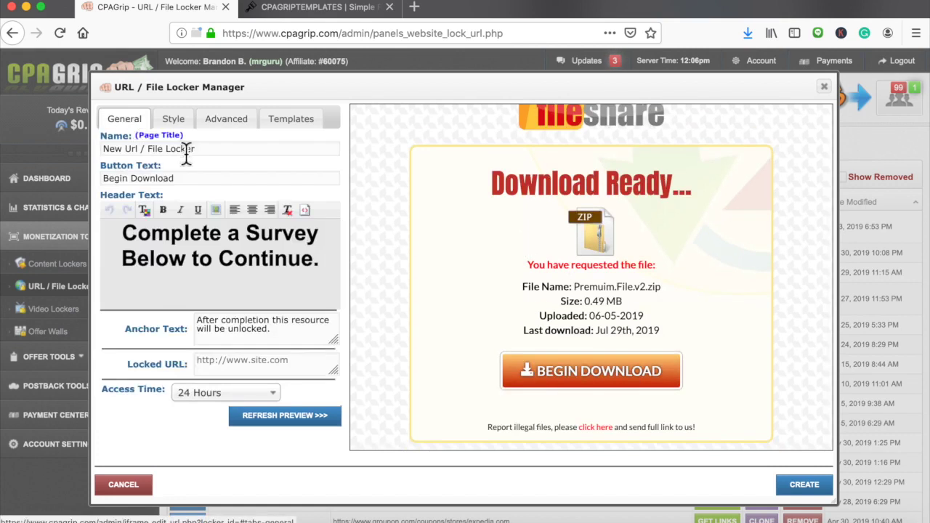
triple_click(187, 150)
text(Photoshop CS6 Blog)
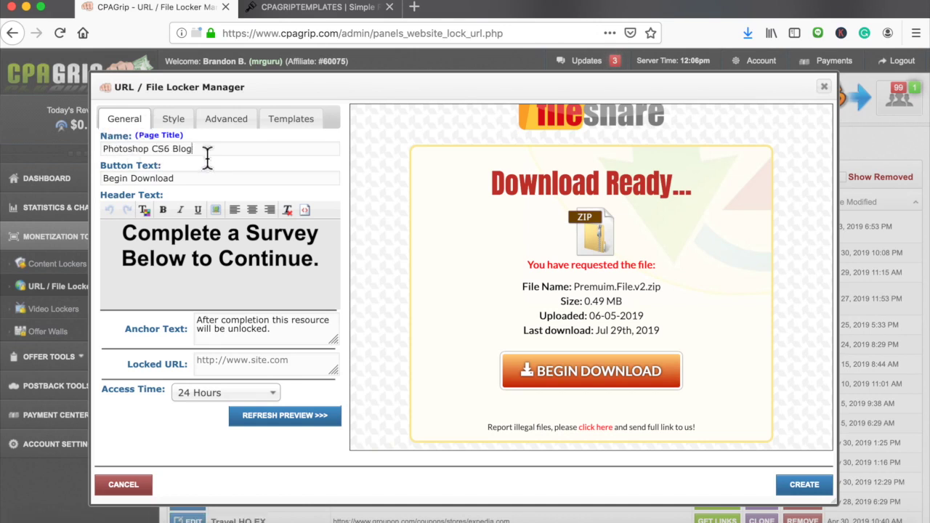
mouse_move(205, 150)
mouse_down()
mouse_move(107, 148)
mouse_move(187, 154)
mouse_up()
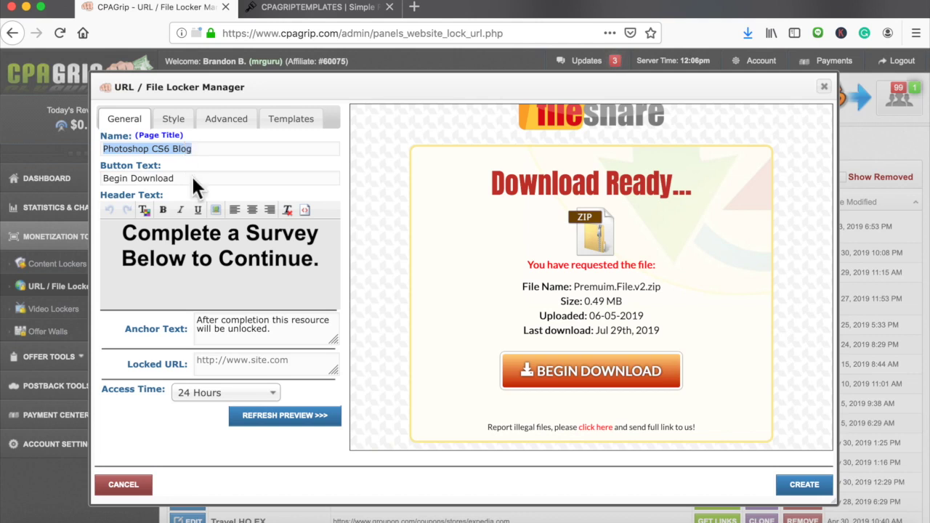
scroll(243, 239, down, 3)
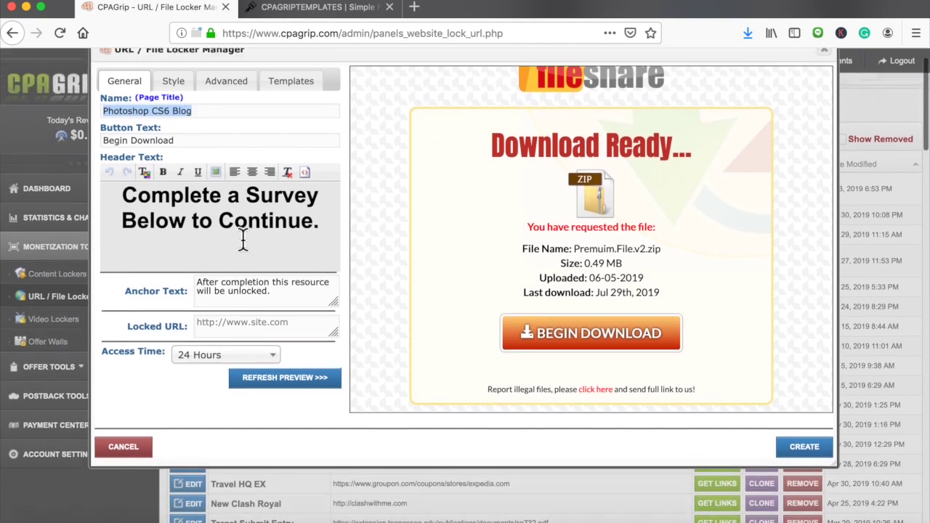
scroll(243, 240, up, 3)
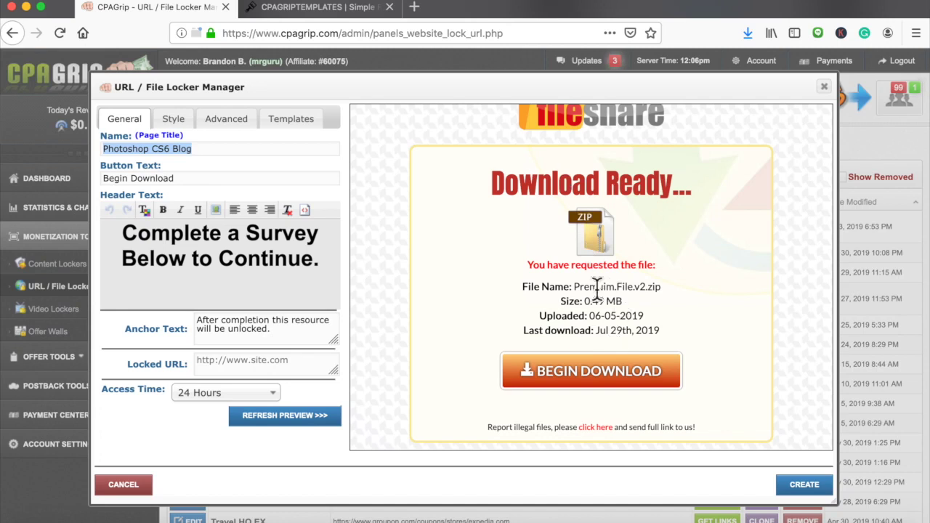
In the Custom HTML, replace the file name 'Premuim.File.v2' with 'PhotoshopCS6'.
click(229, 122)
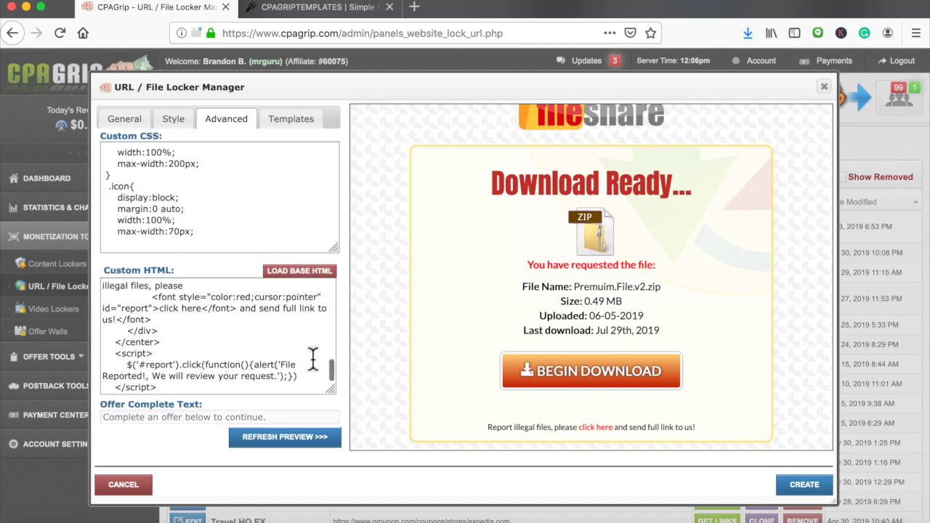
drag(332, 373, 332, 279)
scroll(300, 344, down, 10)
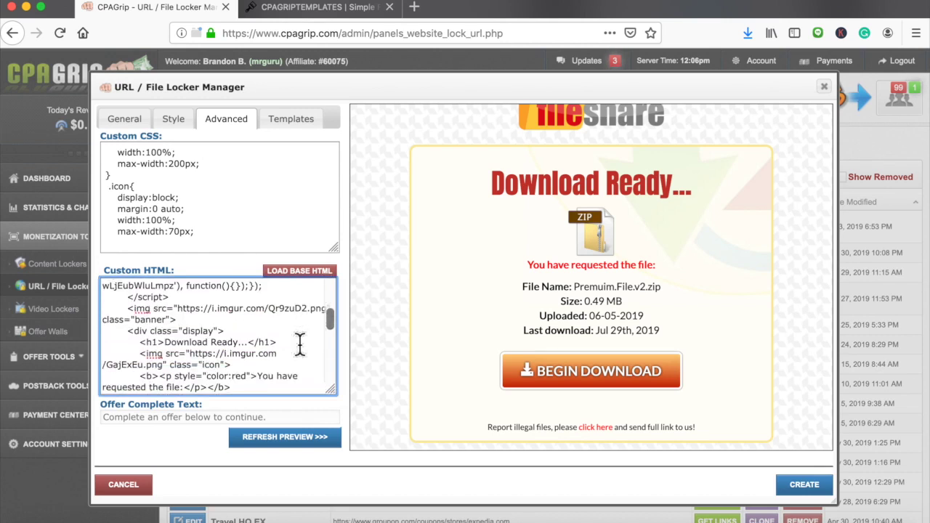
scroll(300, 344, down, 1)
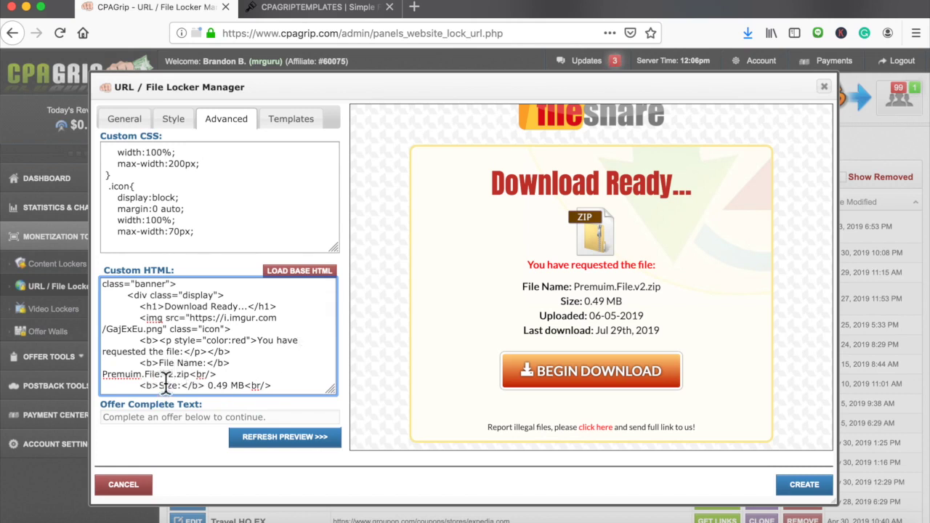
drag(176, 378, 107, 378)
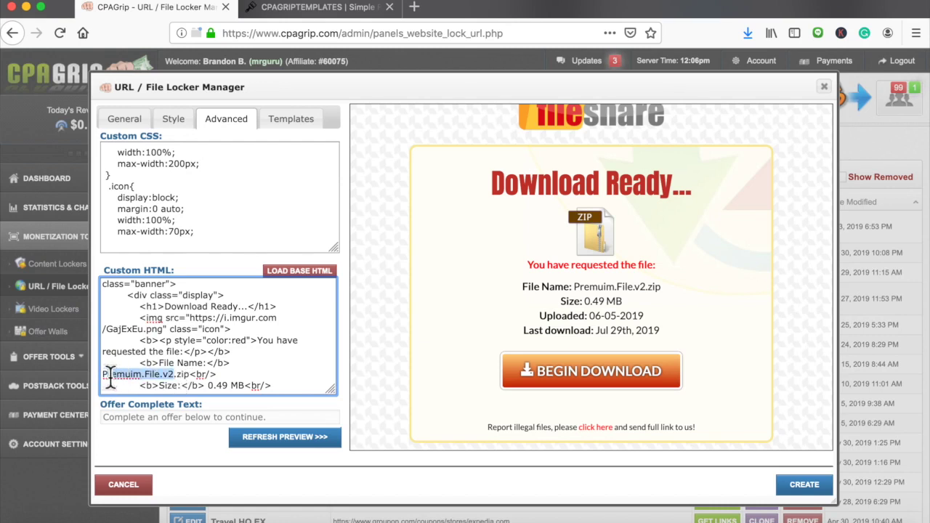
text(hotoshop)
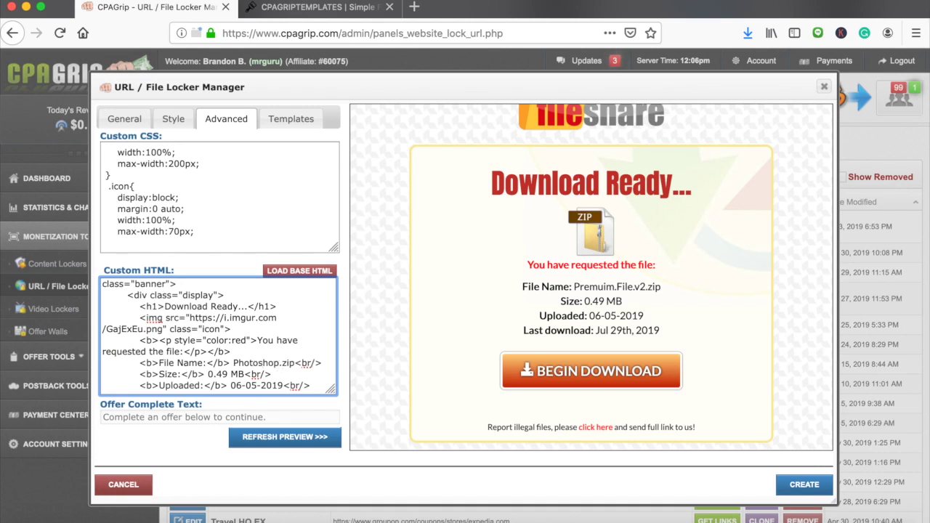
text(CS)
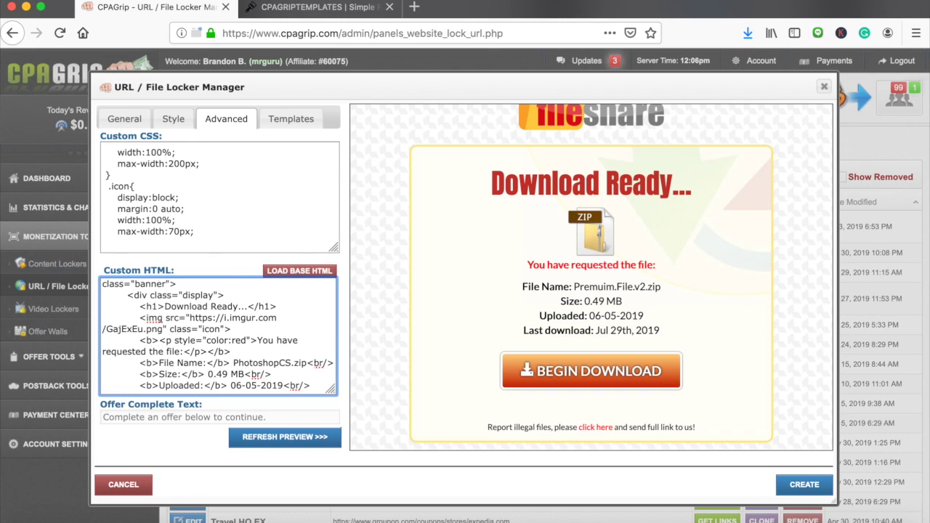
text(6)
Refresh the preview and confirm it lists PhotoshopCS6.zip as the file name.
click(254, 437)
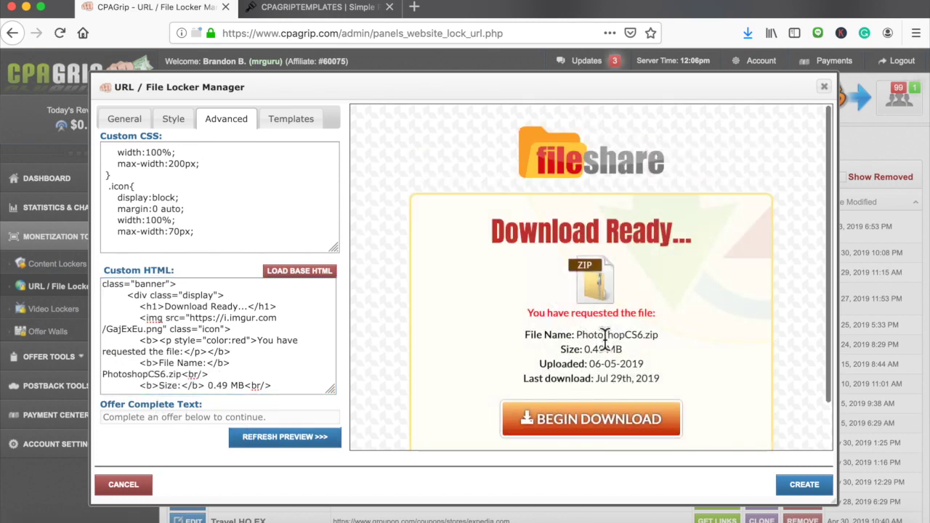
drag(622, 336, 646, 338)
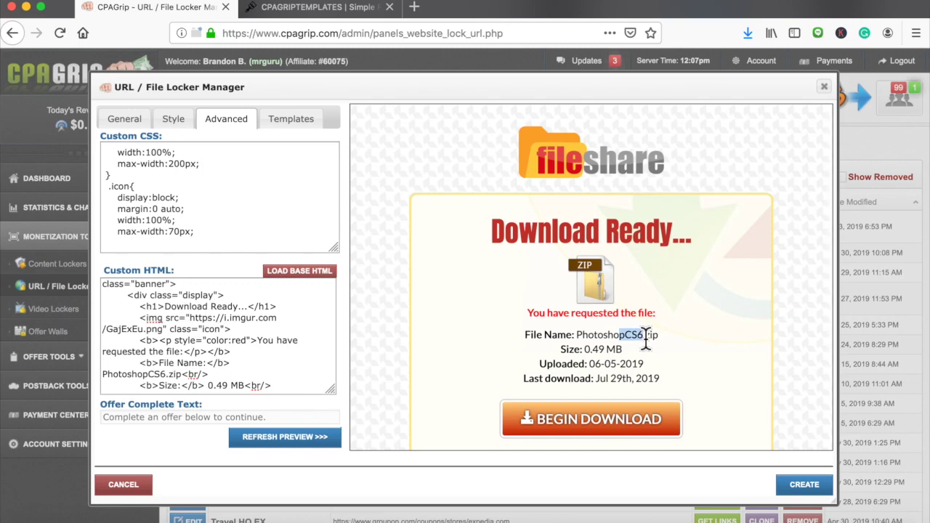
scroll(646, 338, down, 2)
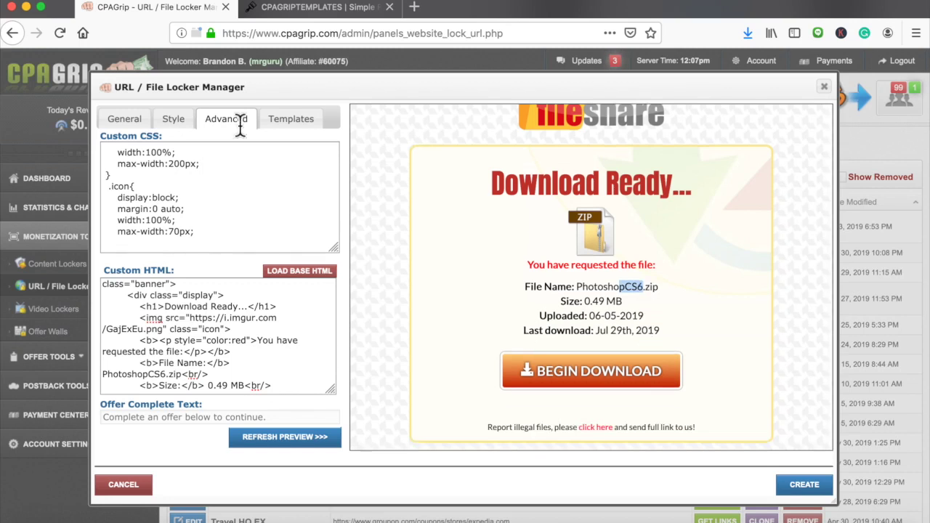
click(140, 122)
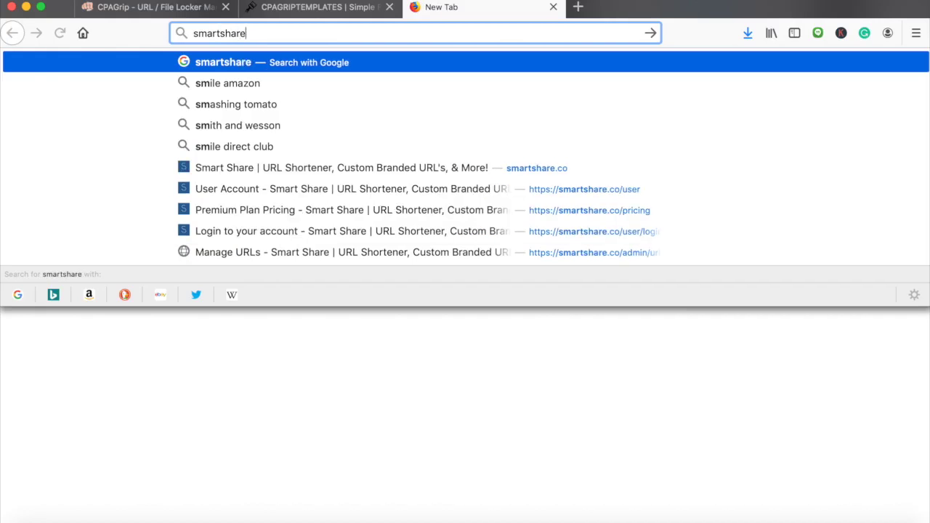
text(.co/user/login)
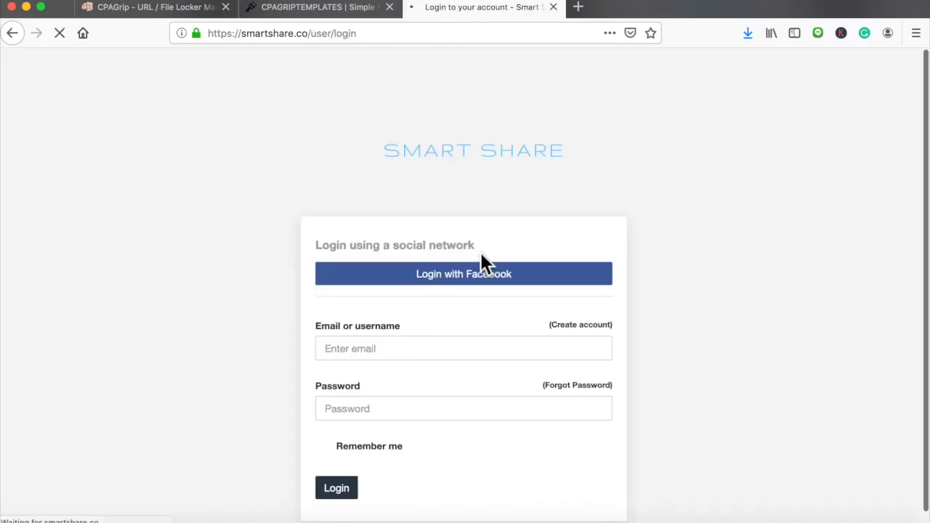
click(399, 349)
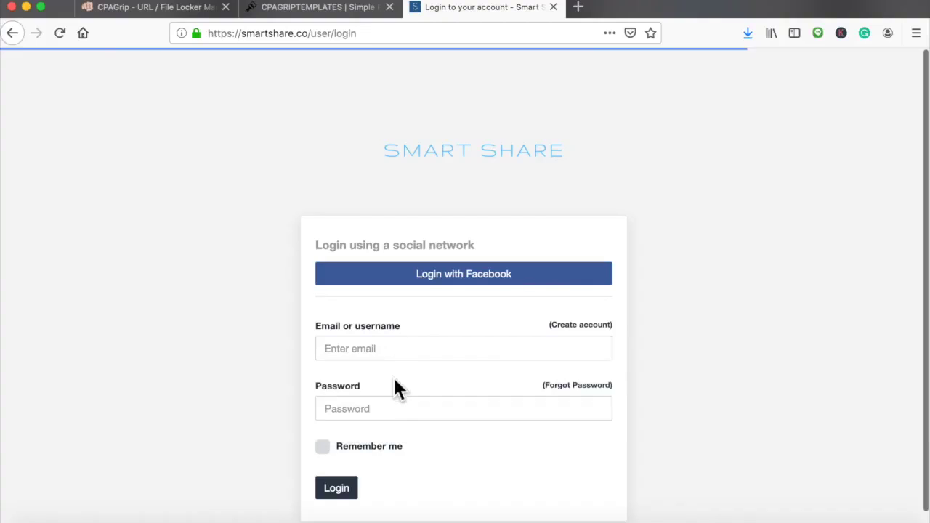
click(381, 349)
click(384, 400)
click(352, 494)
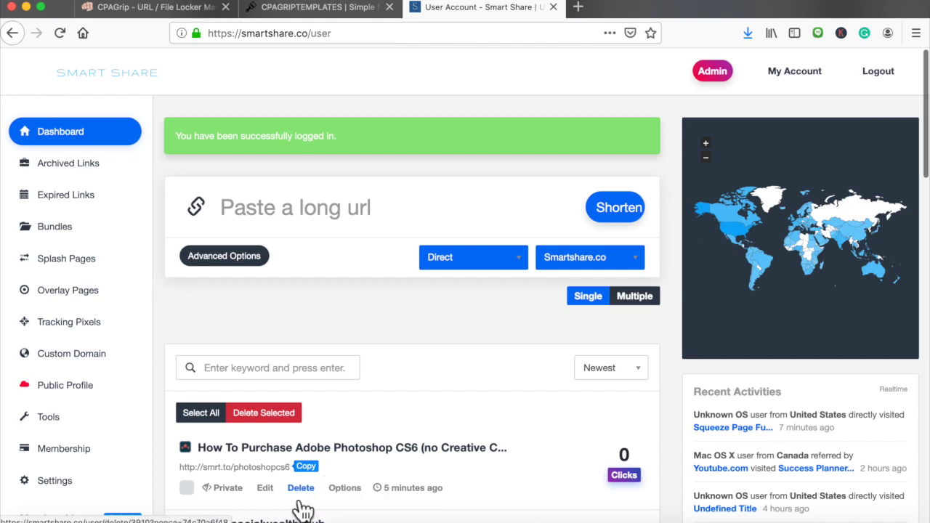
click(307, 467)
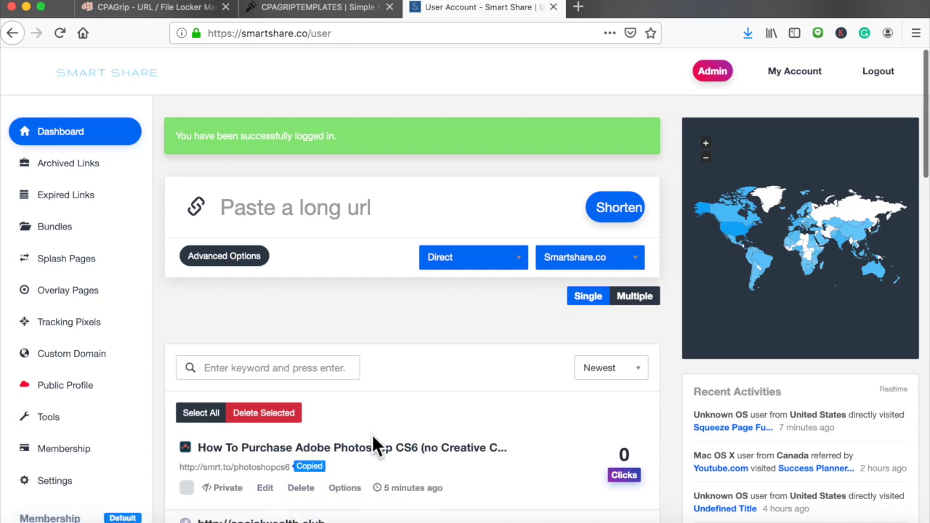
click(161, 11)
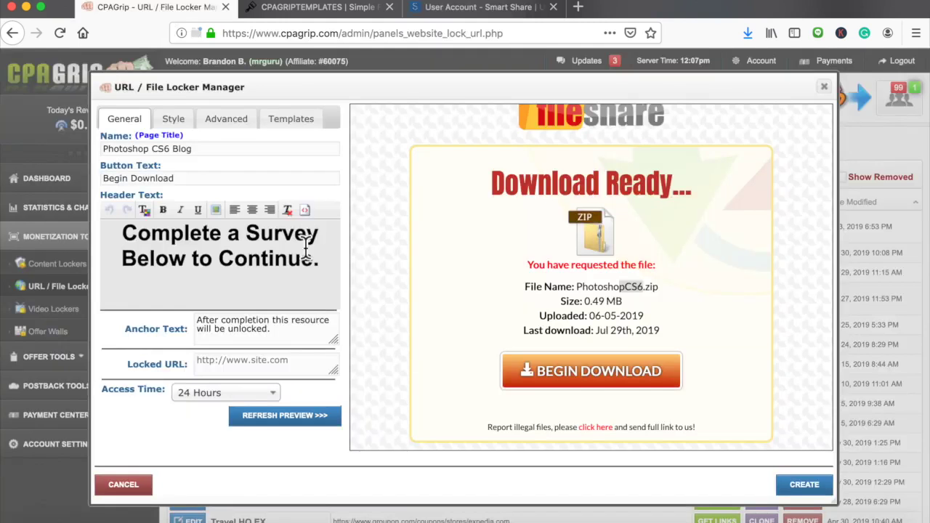
click(264, 367)
key(super+v)
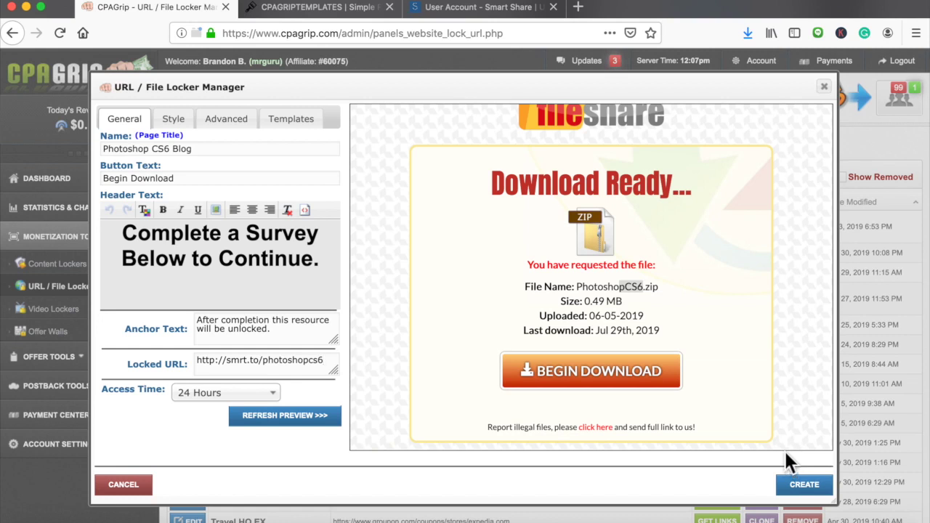
click(822, 492)
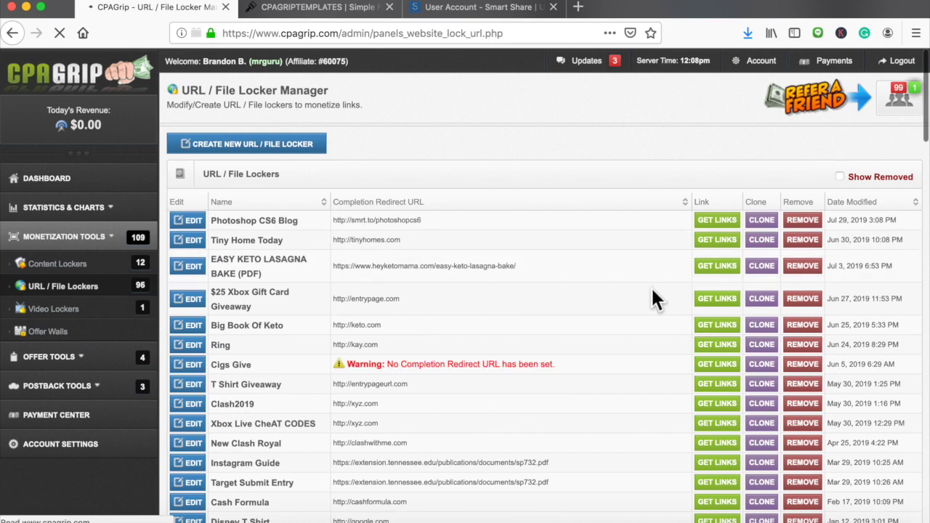
Generate and copy the Photoshop CS6 Blog locker link on the fasterfiles.net domain.
click(718, 220)
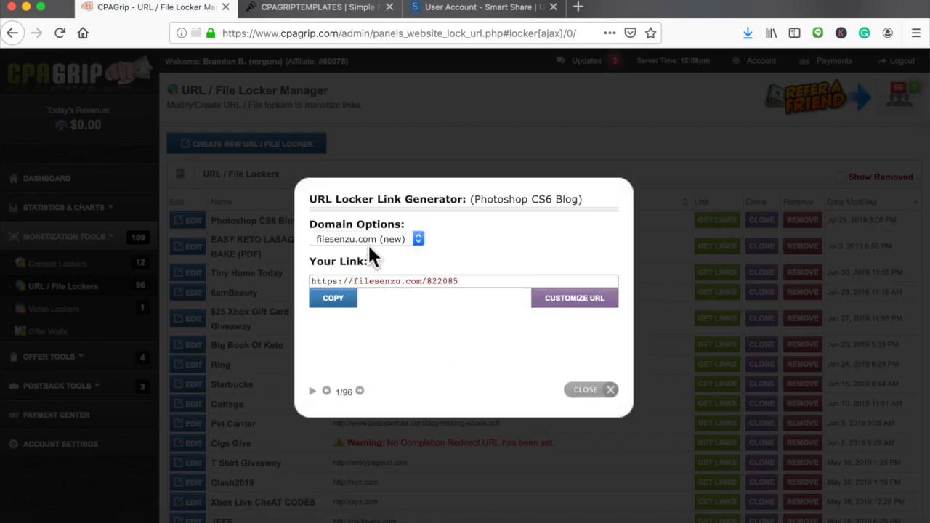
click(367, 242)
scroll(381, 350, down, 3)
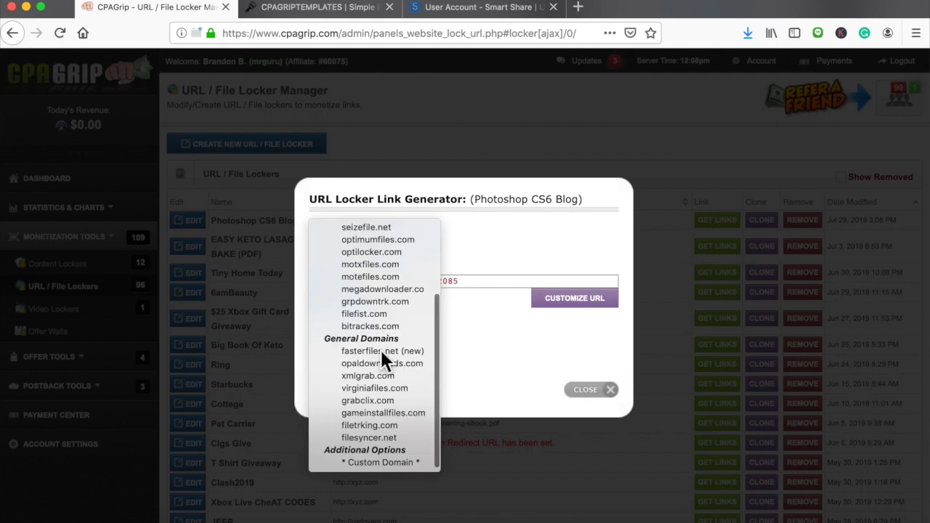
click(381, 464)
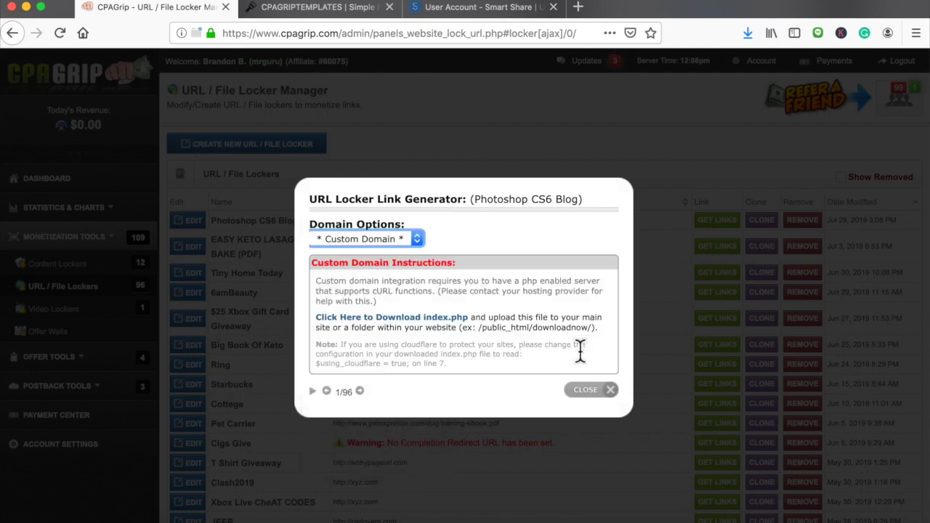
click(413, 243)
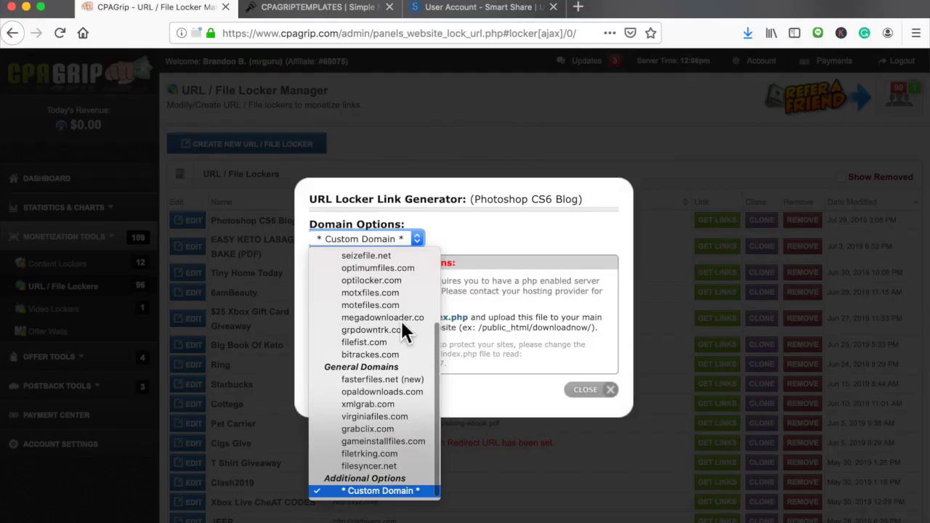
click(398, 381)
click(345, 307)
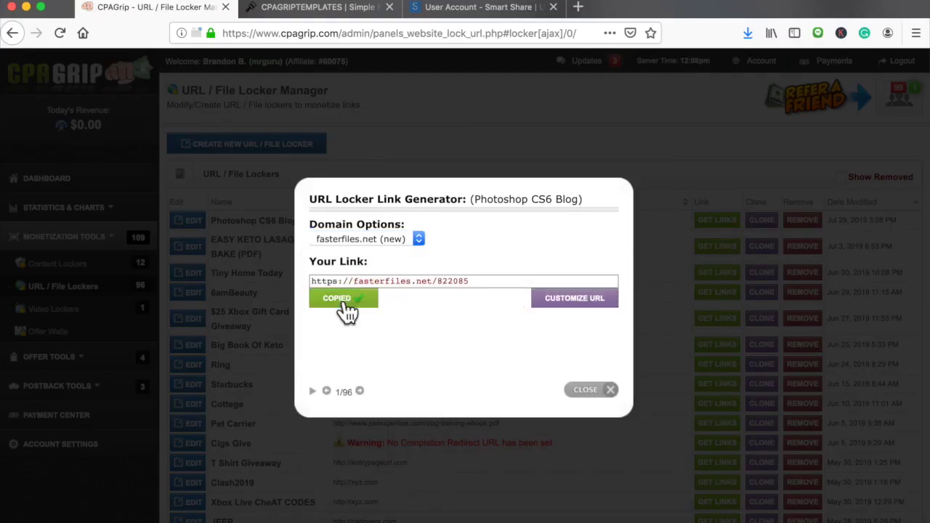
click(579, 8)
key(super+v)
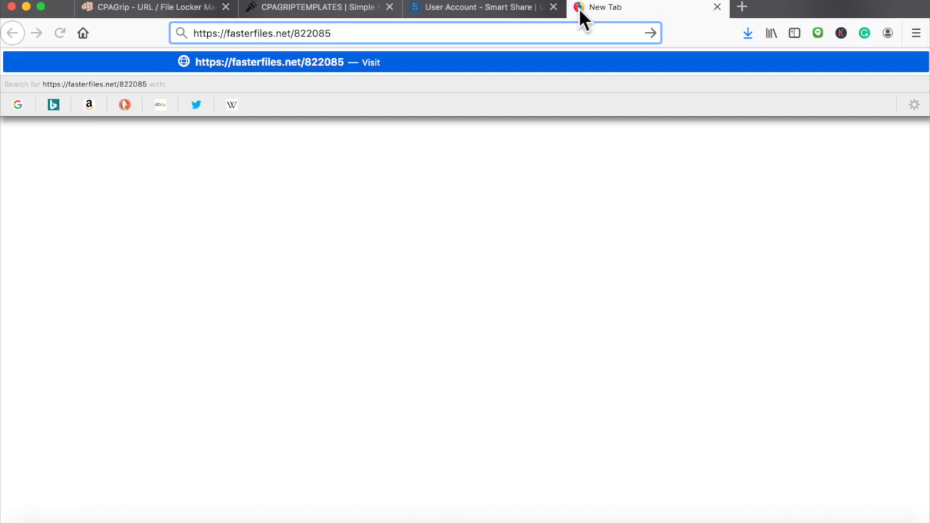
key(Return)
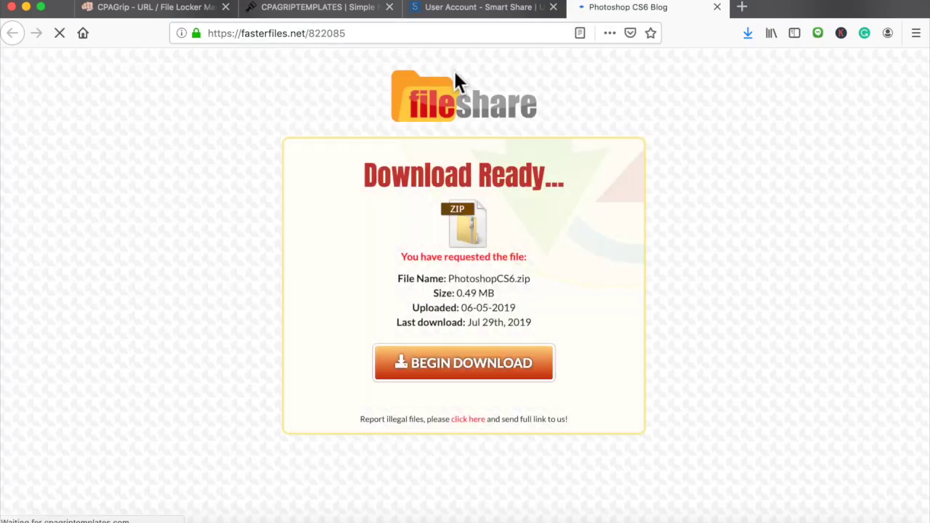
click(232, 10)
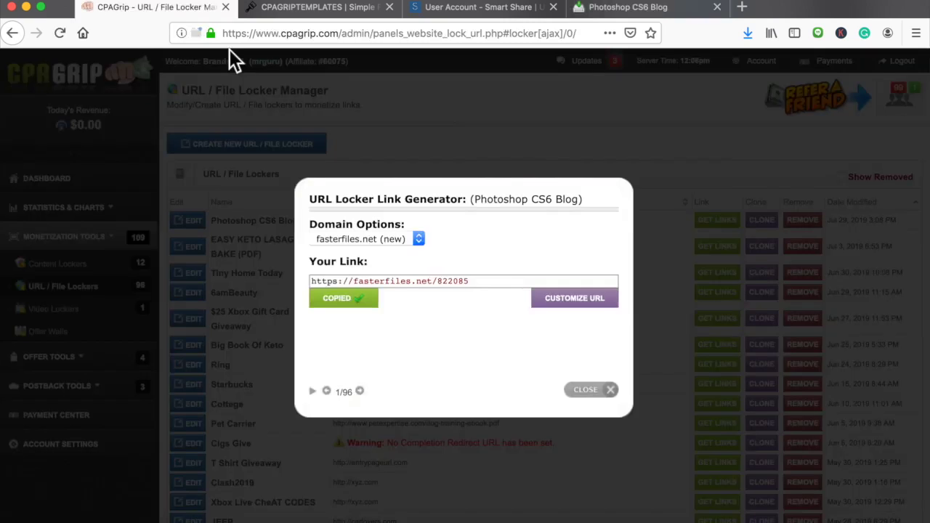
click(411, 243)
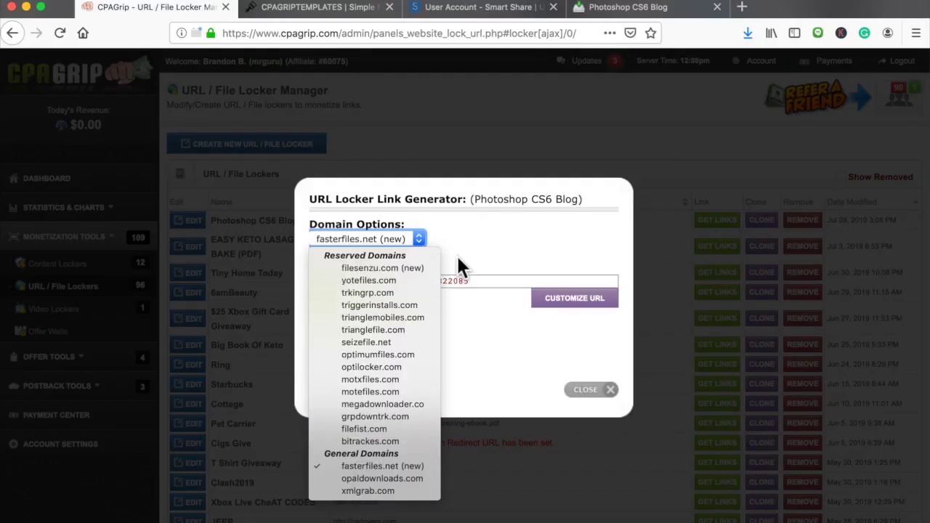
click(472, 251)
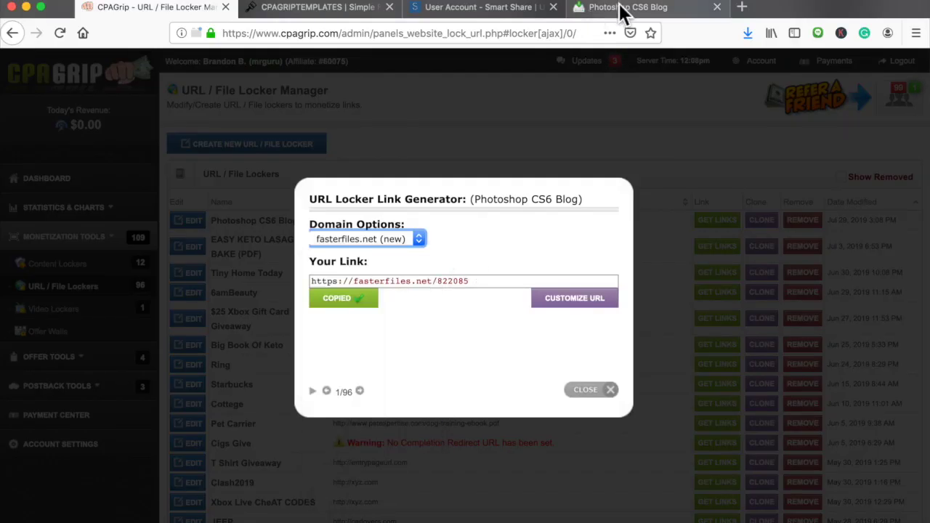
click(623, 9)
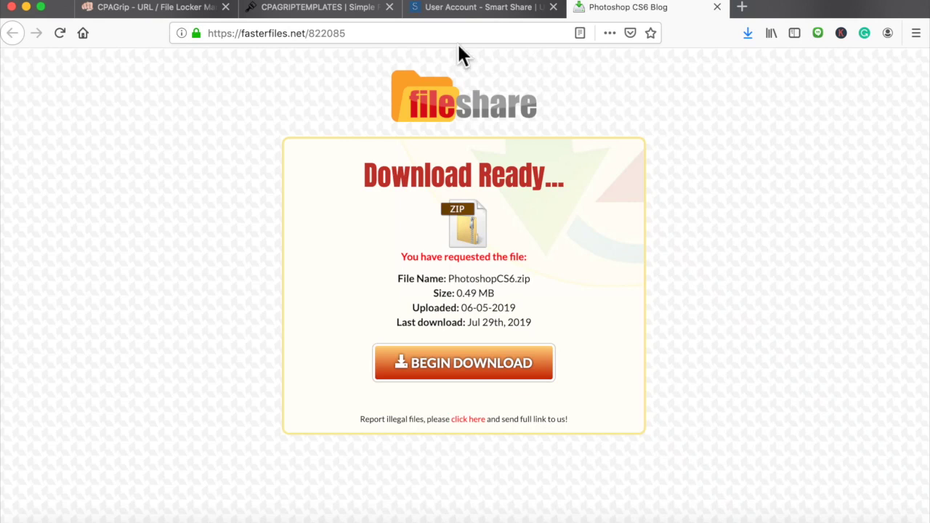
Open the blog post 'Unlock Adobe Photoshop CS6 Free with a Keygen Generator' via Edit Post.
click(417, 41)
key(super+c)
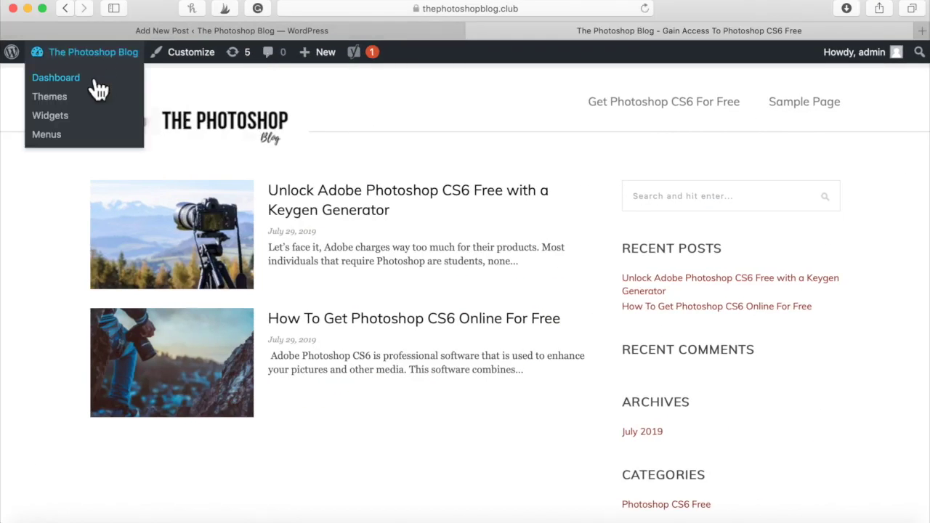
click(324, 206)
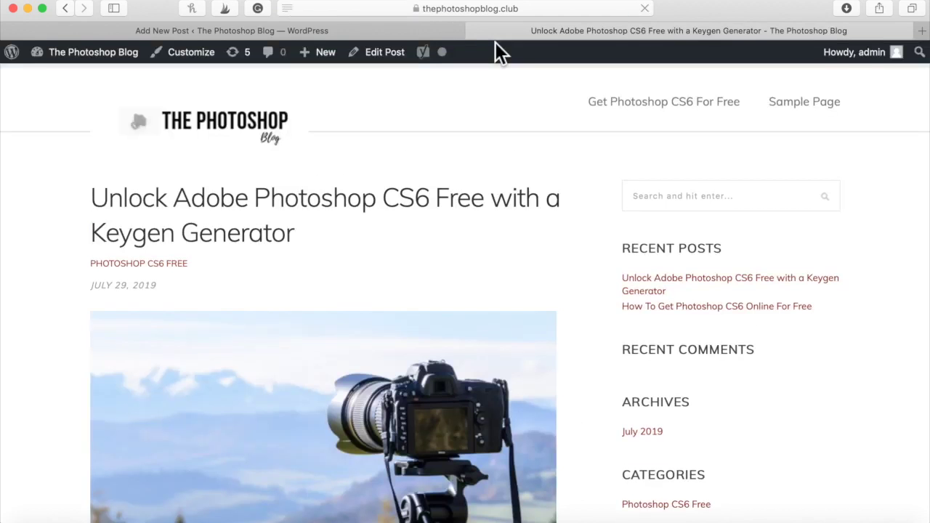
click(373, 57)
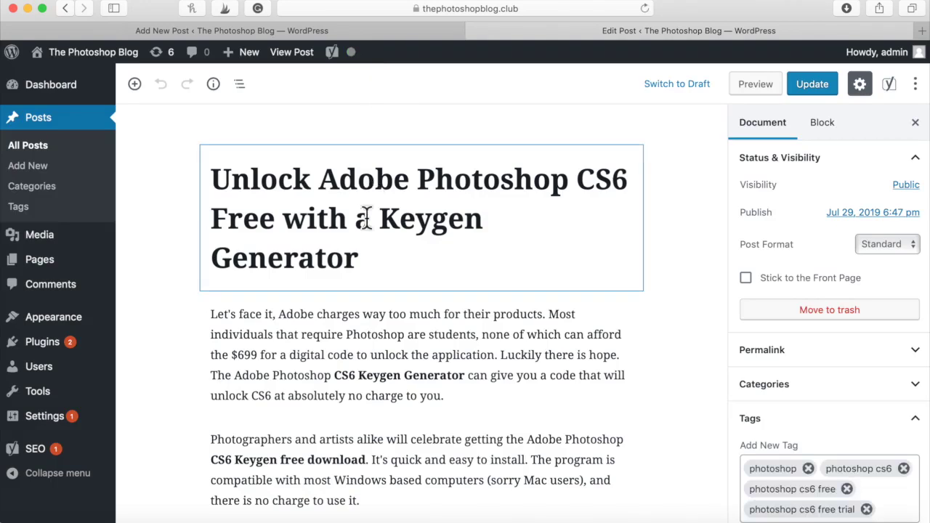
scroll(366, 218, down, 2)
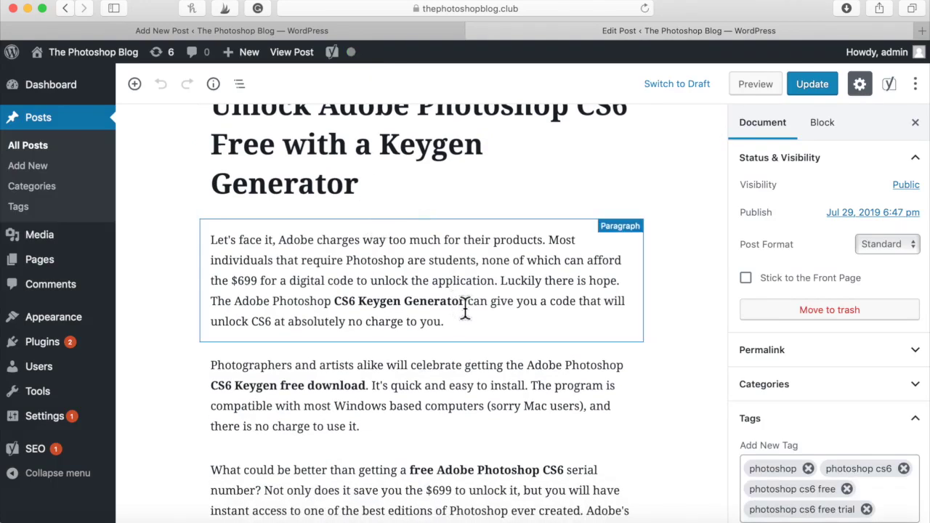
drag(466, 309, 339, 303)
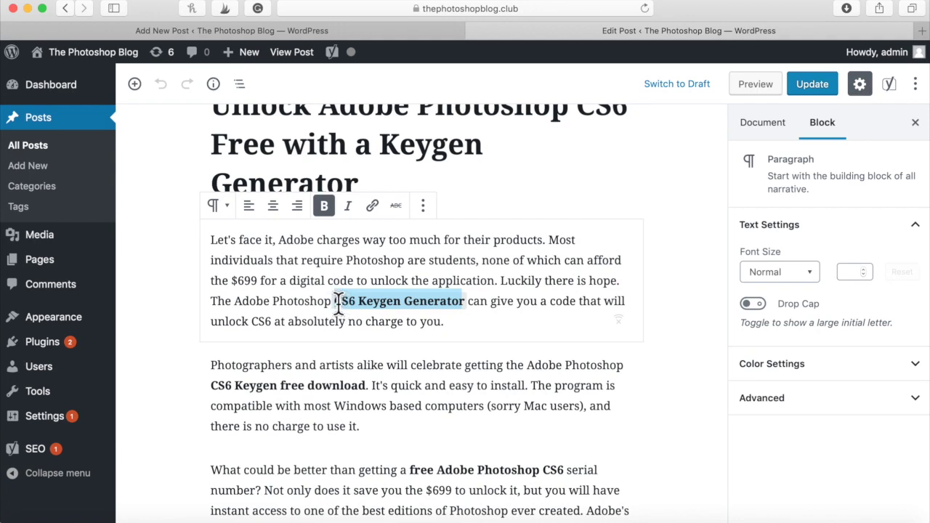
click(469, 305)
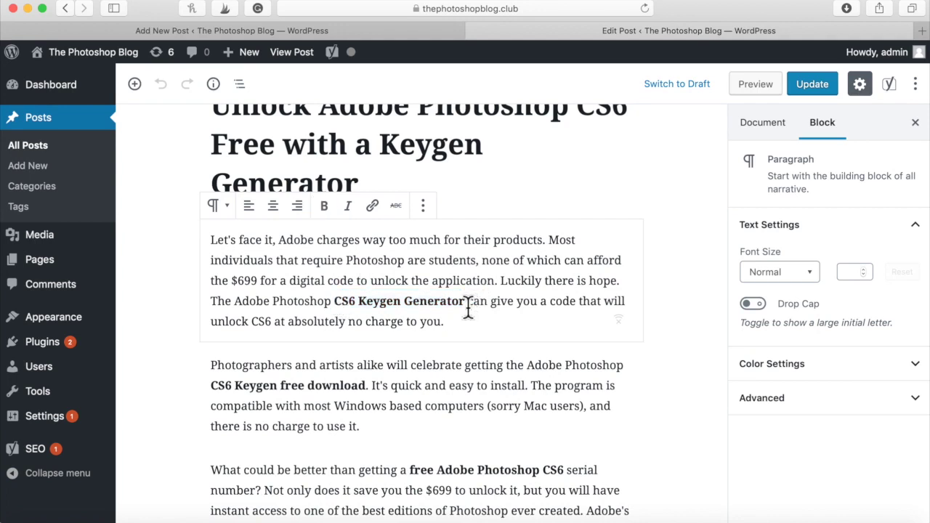
drag(469, 308, 338, 307)
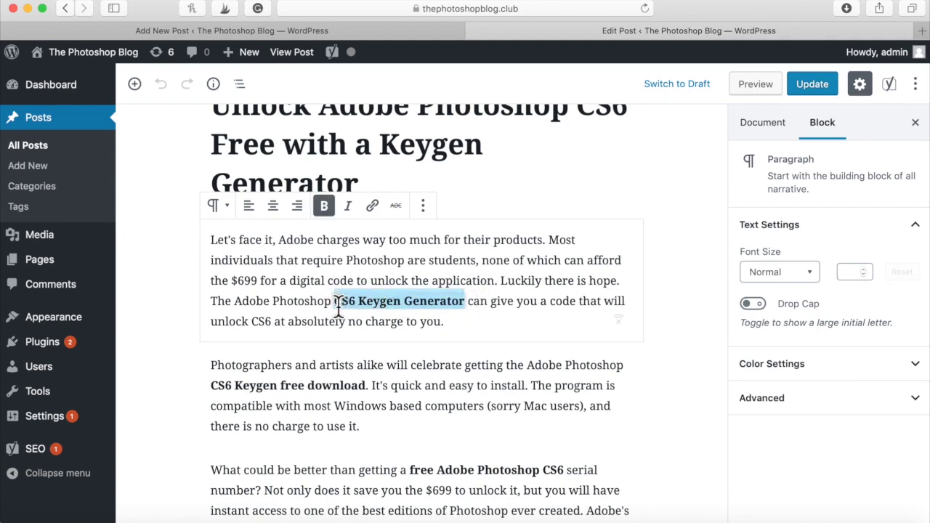
click(372, 206)
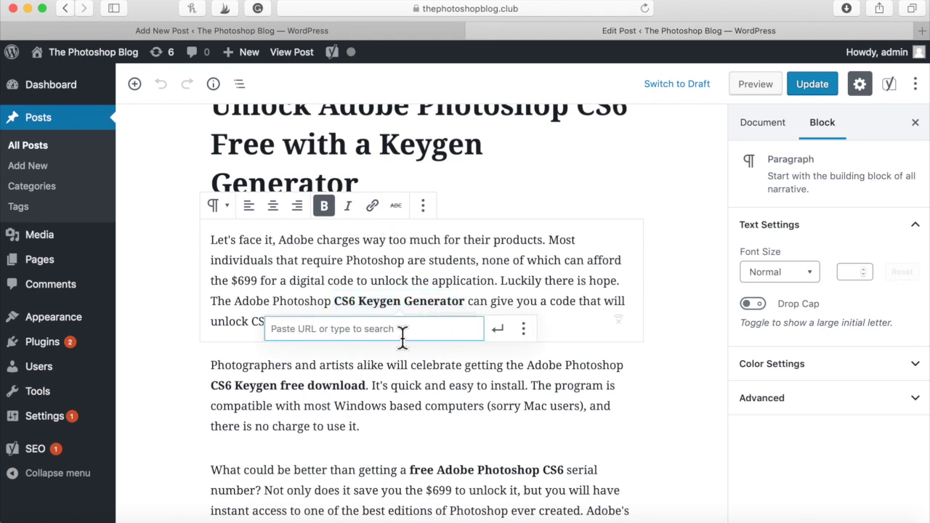
key(super+v)
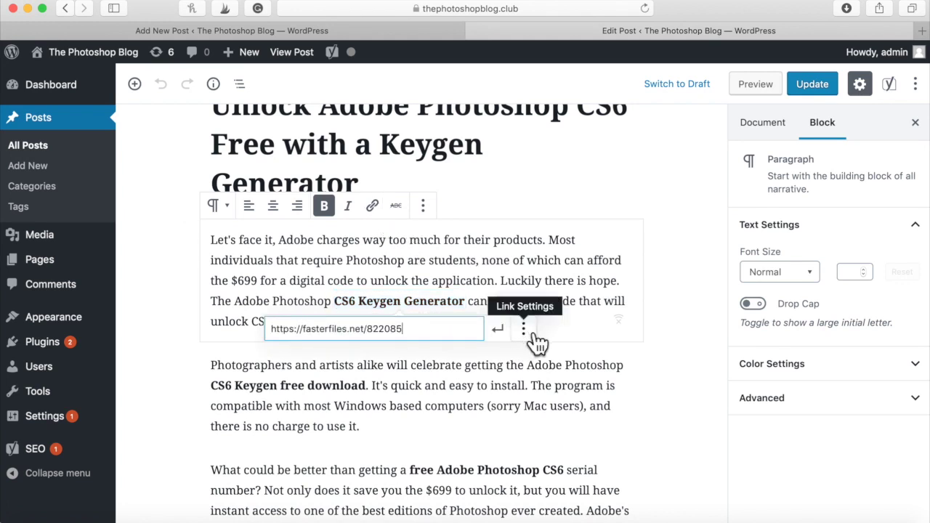
click(535, 337)
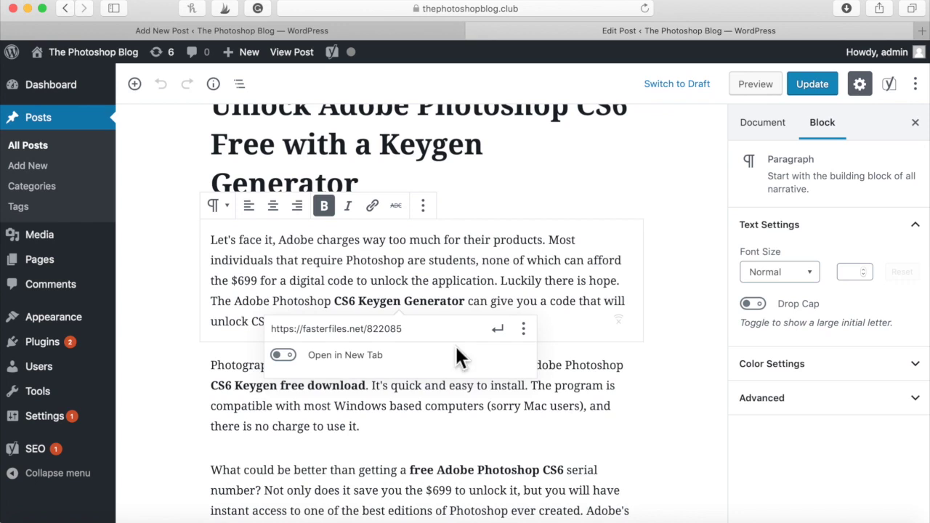
click(284, 356)
click(285, 357)
click(498, 330)
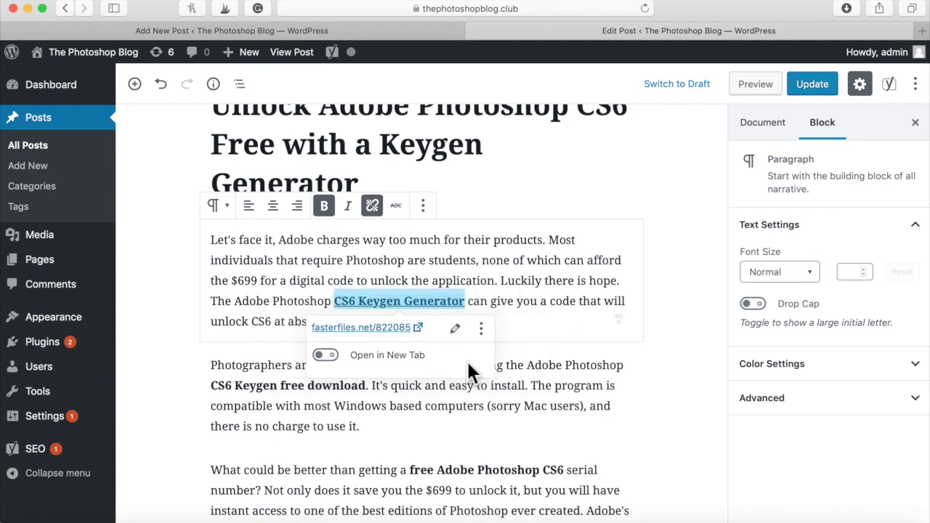
click(683, 371)
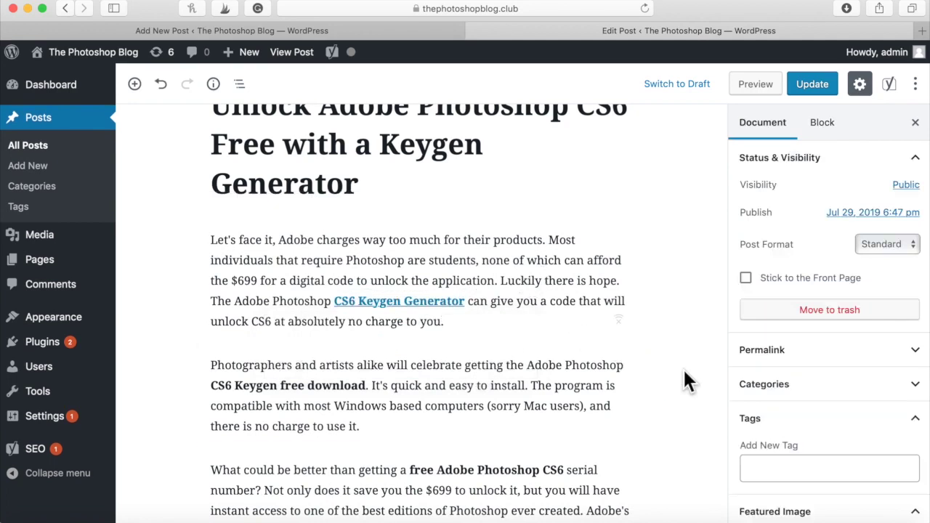
Link the phrase 'CS6 Keygen free download' to the fasterfiles locker URL.
scroll(684, 374, down, 2)
scroll(683, 371, down, 1)
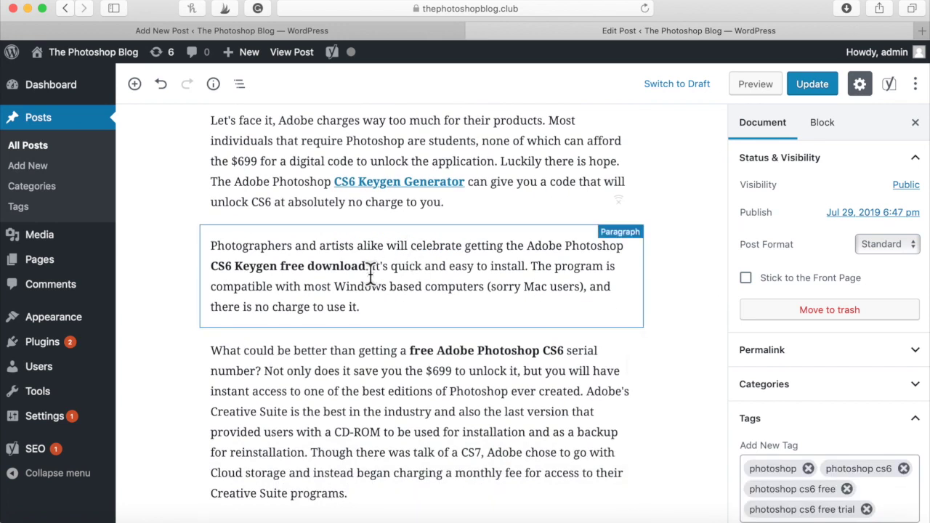
drag(370, 267, 210, 267)
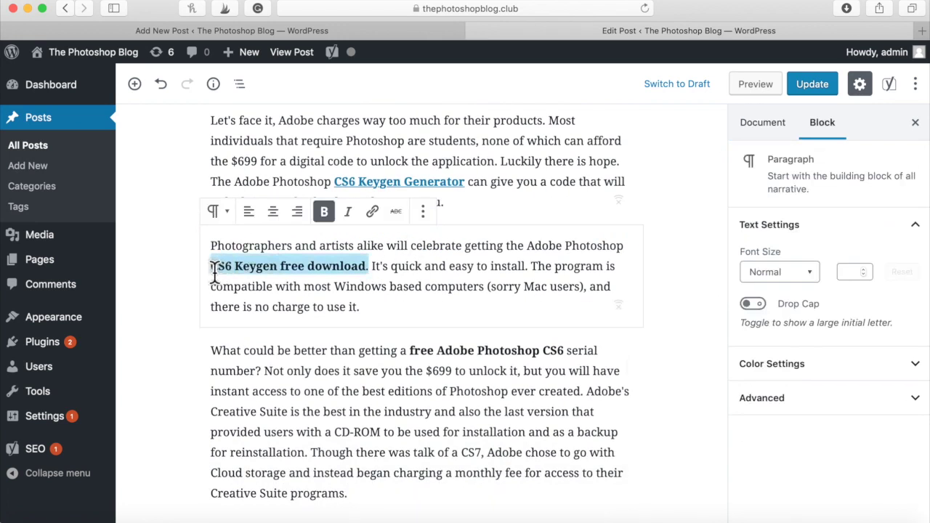
click(374, 221)
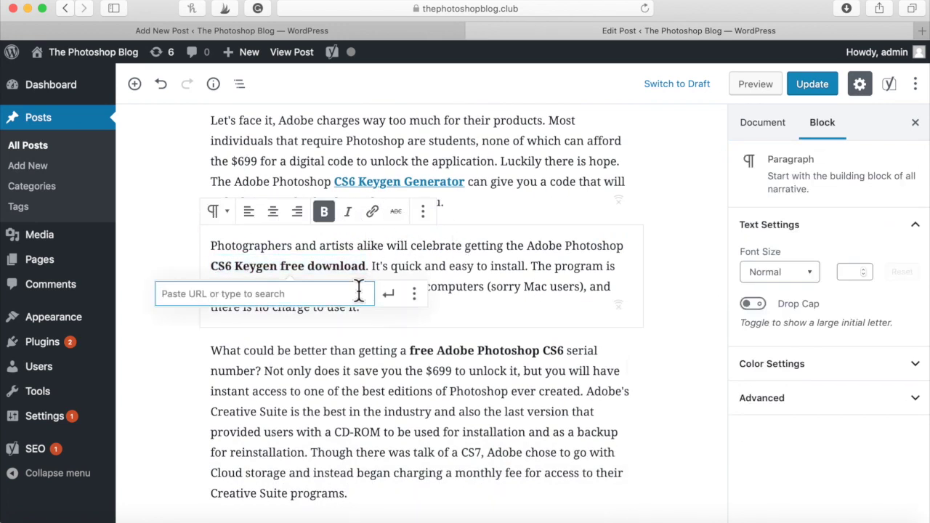
key(super+v)
click(398, 300)
click(679, 317)
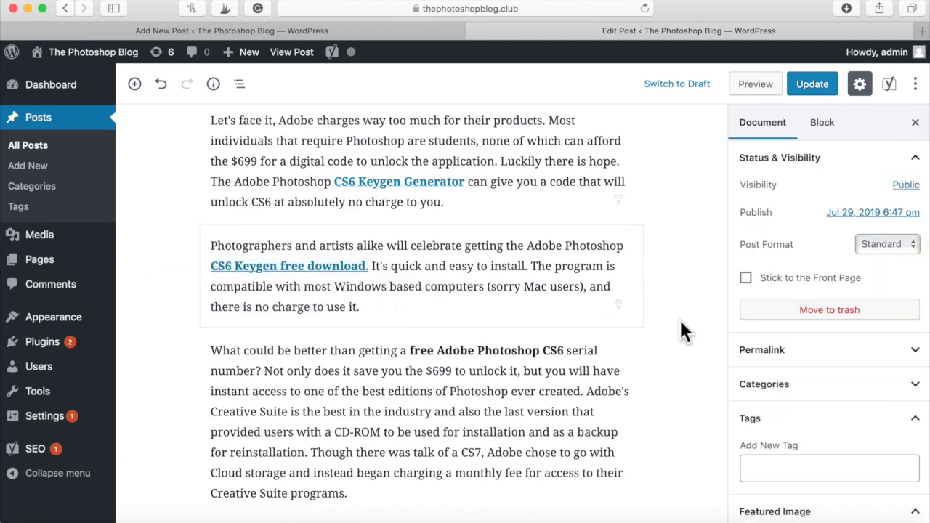
scroll(681, 328, down, 2)
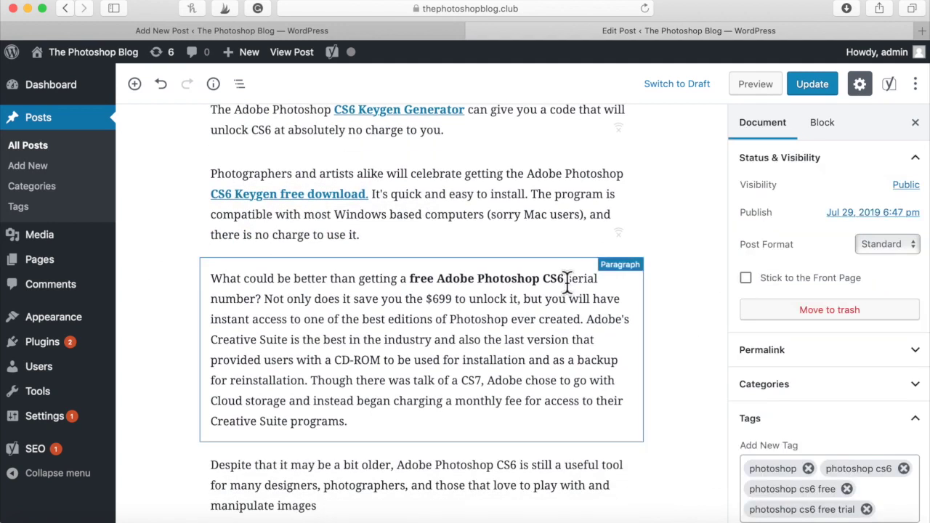
drag(566, 278, 407, 279)
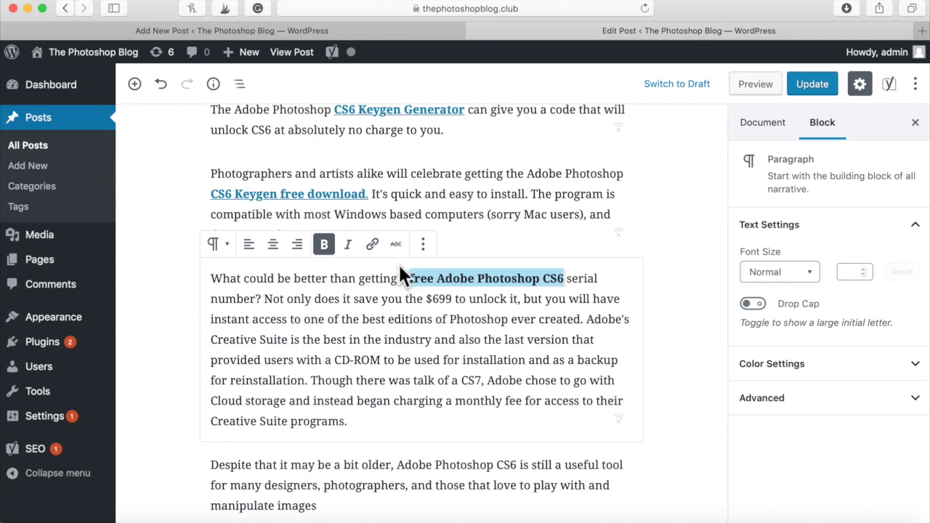
click(372, 244)
key(super+v)
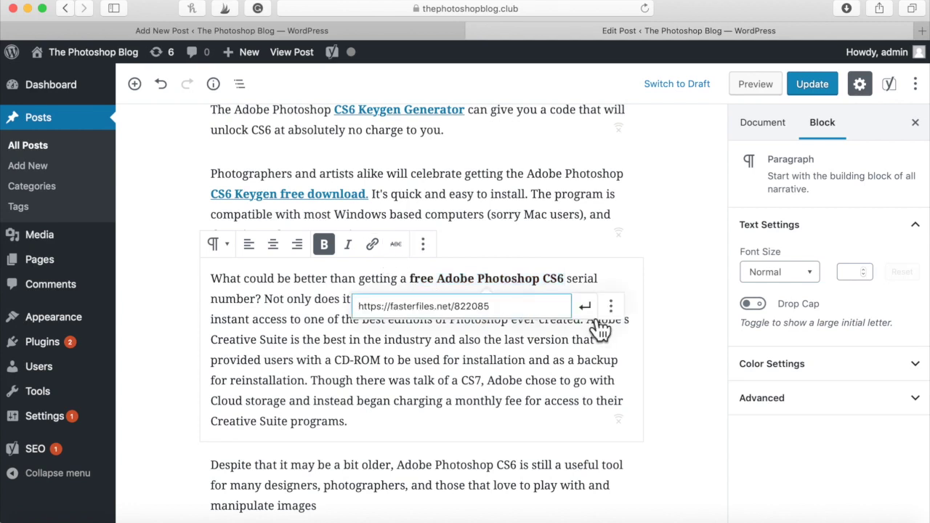
click(586, 306)
click(700, 314)
Select the GAIN ACCESS TO PHOTOSHOP CS6 FREE bullet and start adding a link.
scroll(694, 323, down, 5)
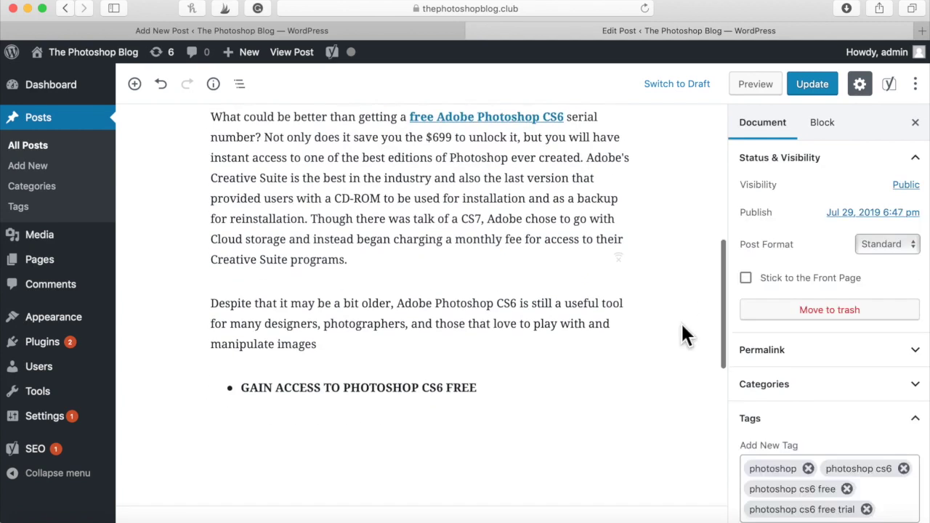
drag(502, 380, 242, 384)
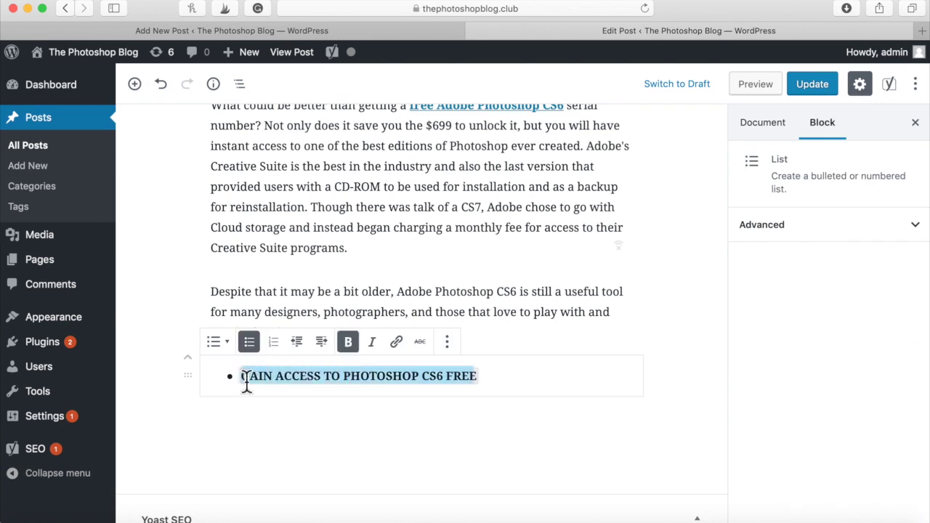
click(396, 341)
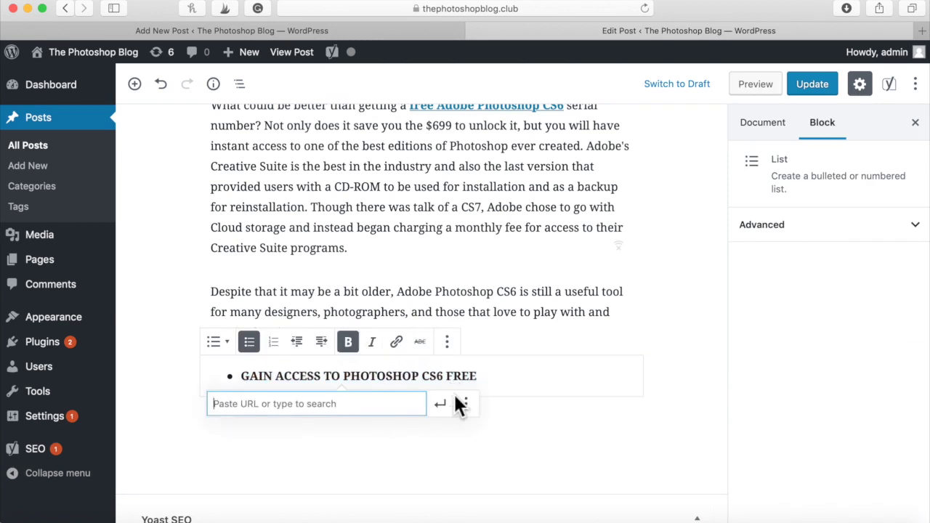
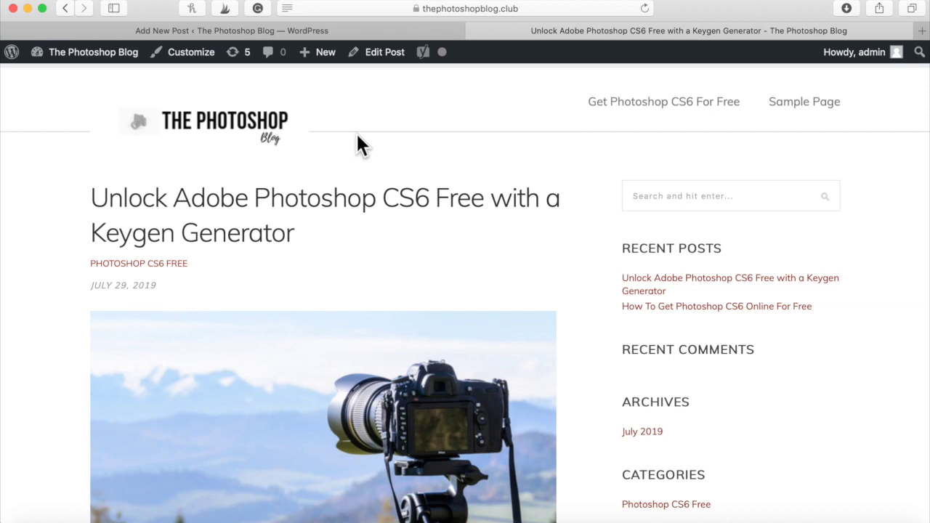
Follow the post's GAIN ACCESS TO PHOTOSHOP CS6 FREE link, reveal the PhotoshopCS6.zip offers, then go back.
scroll(400, 298, down, 10)
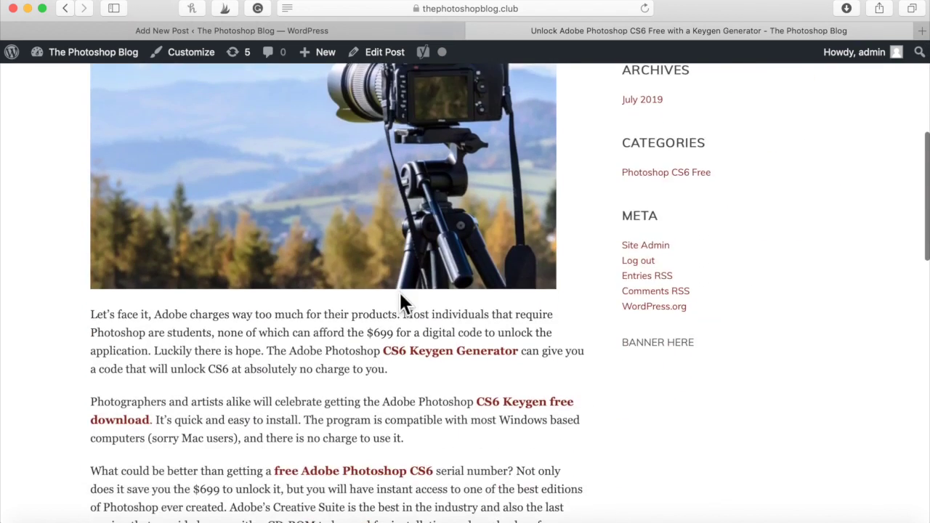
scroll(401, 295, down, 1)
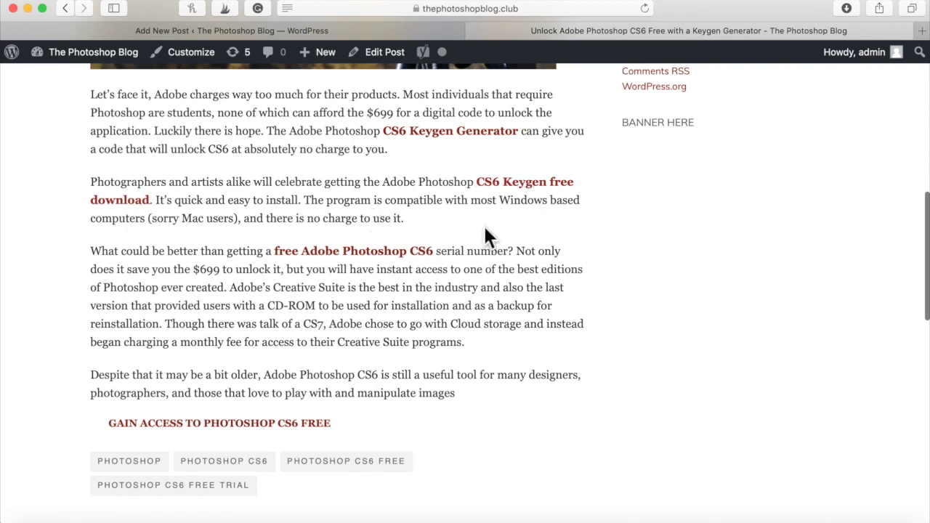
scroll(314, 289, down, 2)
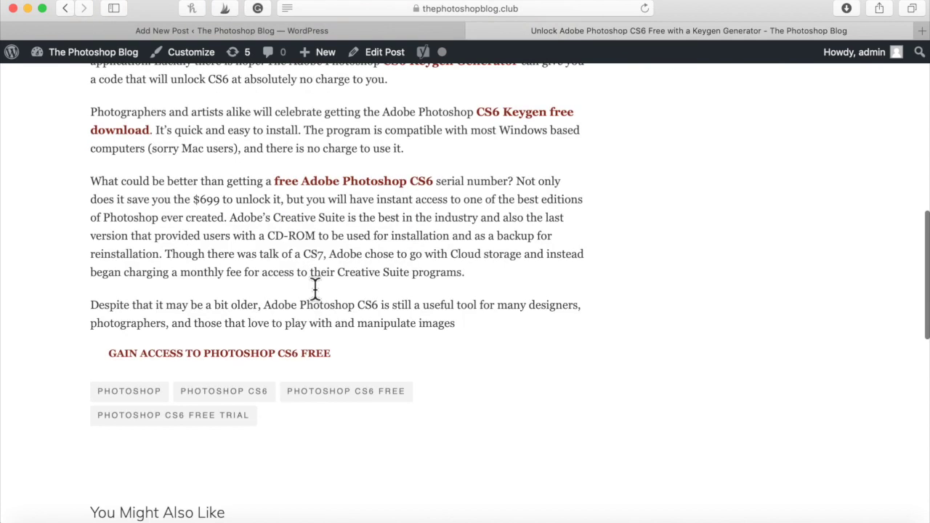
scroll(314, 289, up, 5)
scroll(314, 289, down, 10)
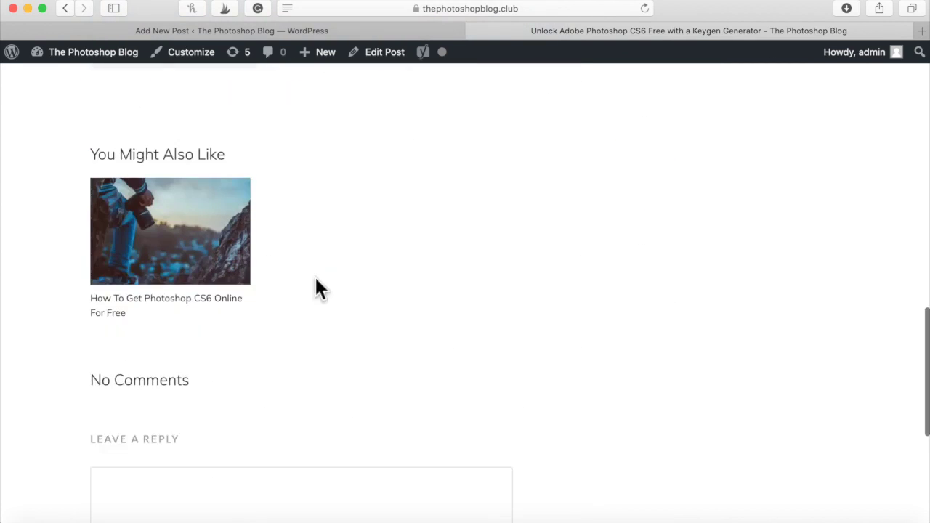
scroll(314, 289, up, 4)
scroll(318, 289, up, 1)
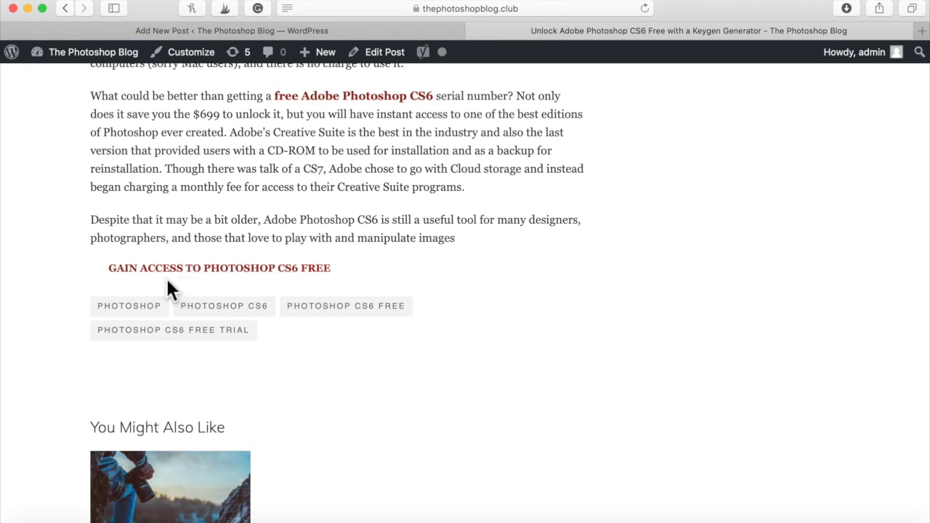
click(291, 269)
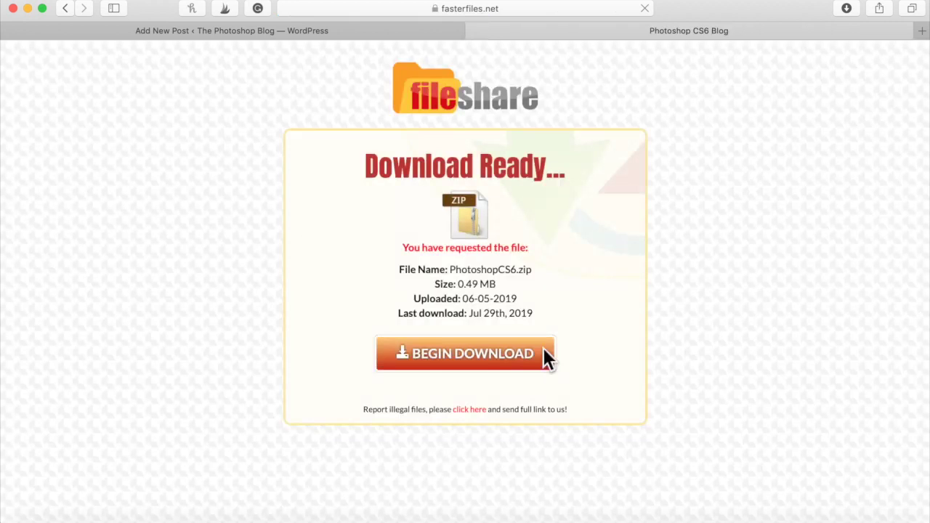
click(488, 364)
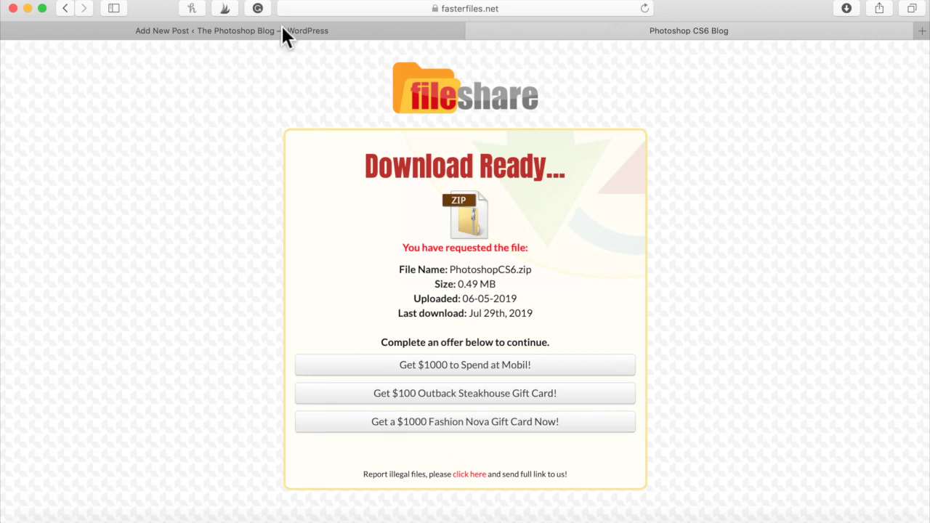
click(65, 9)
Confirm leaving the download page, scroll up the post, and select the sidebar's BANNER HERE placeholder.
click(563, 189)
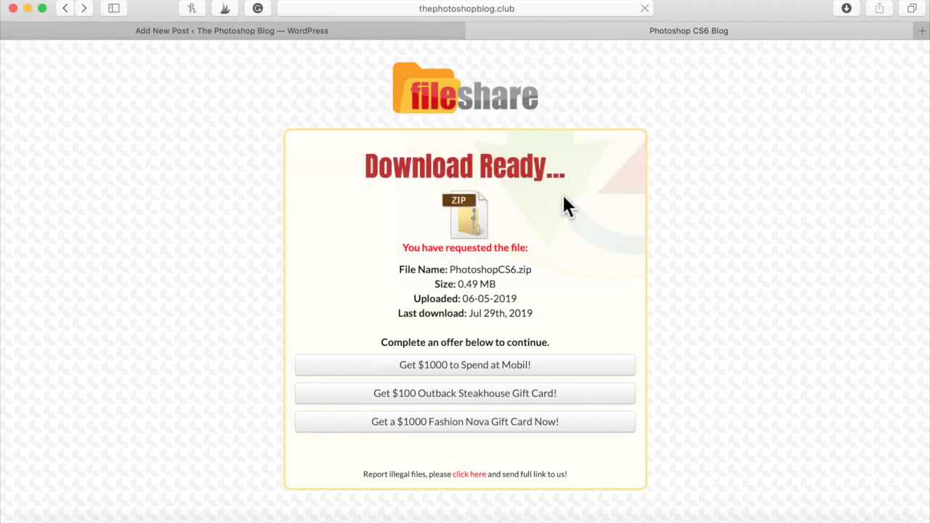
scroll(509, 233, up, 5)
scroll(469, 259, up, 5)
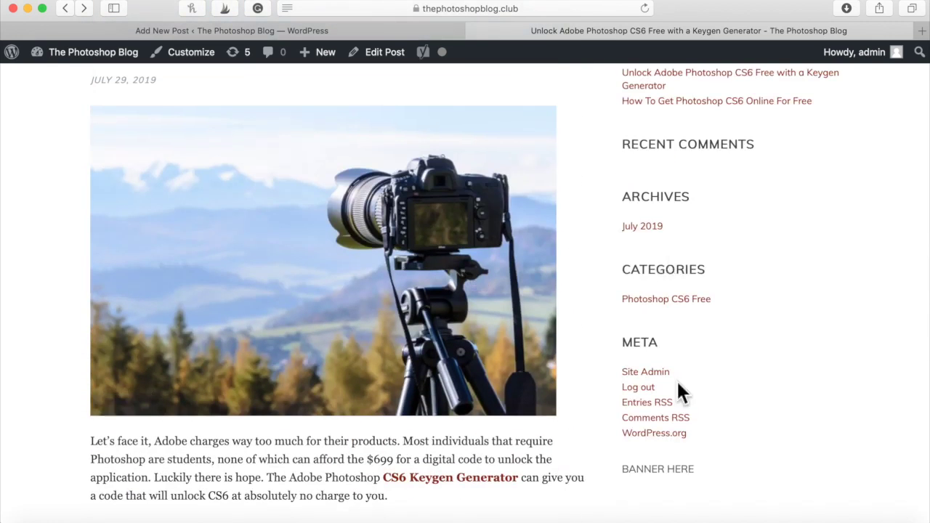
triple_click(700, 476)
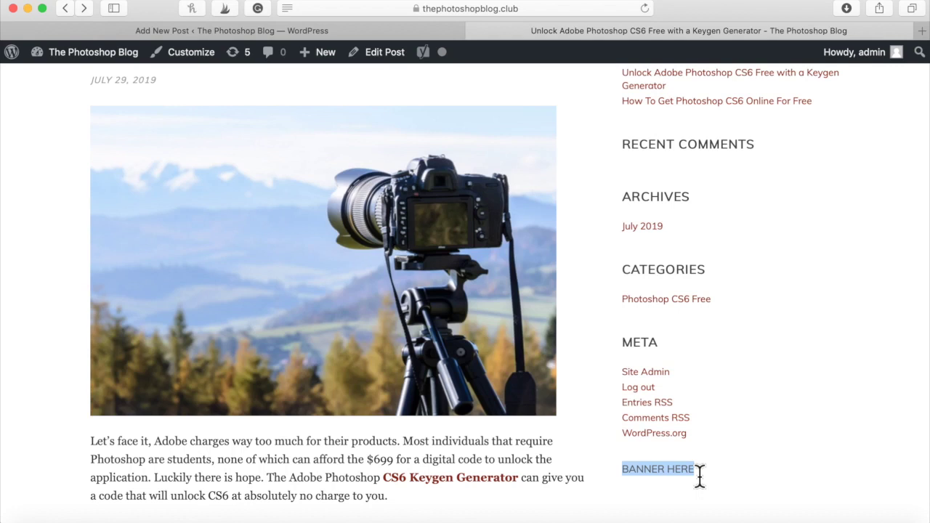
scroll(700, 472, up, 3)
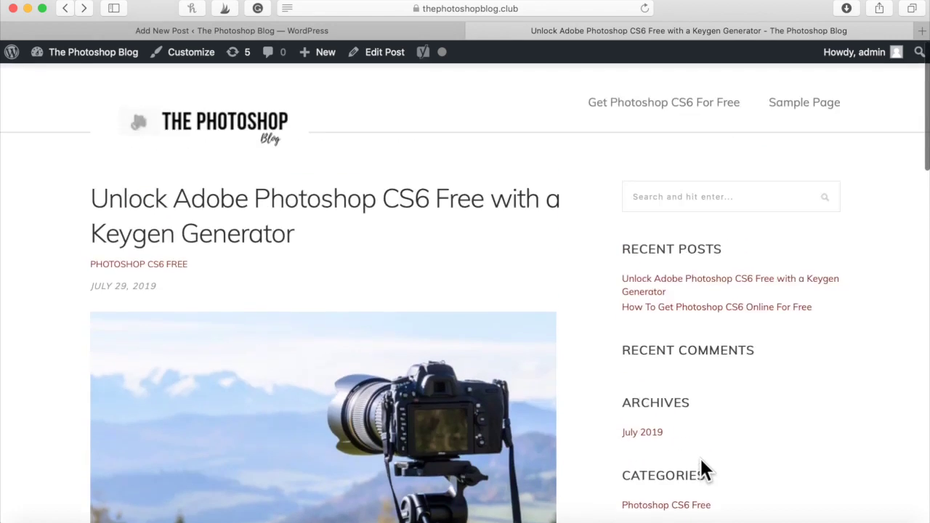
scroll(258, 311, down, 15)
scroll(258, 311, up, 15)
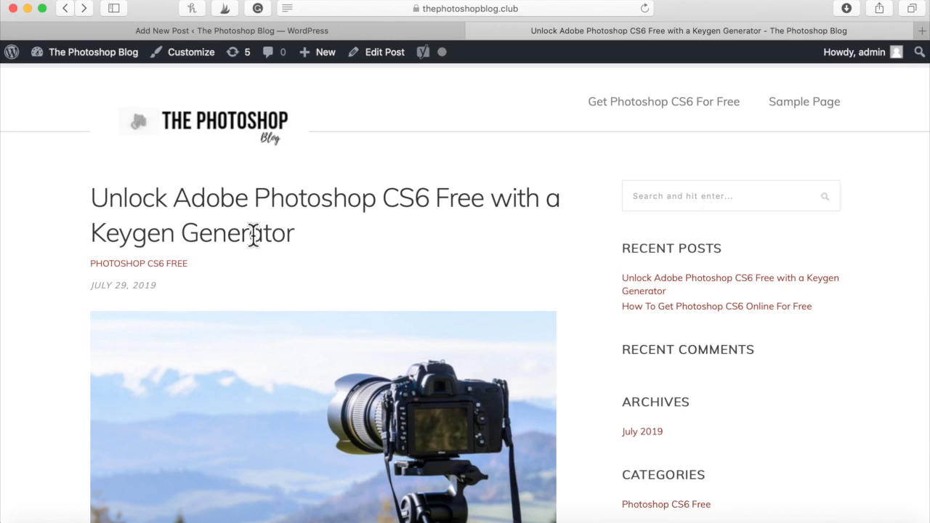
scroll(253, 236, down, 8)
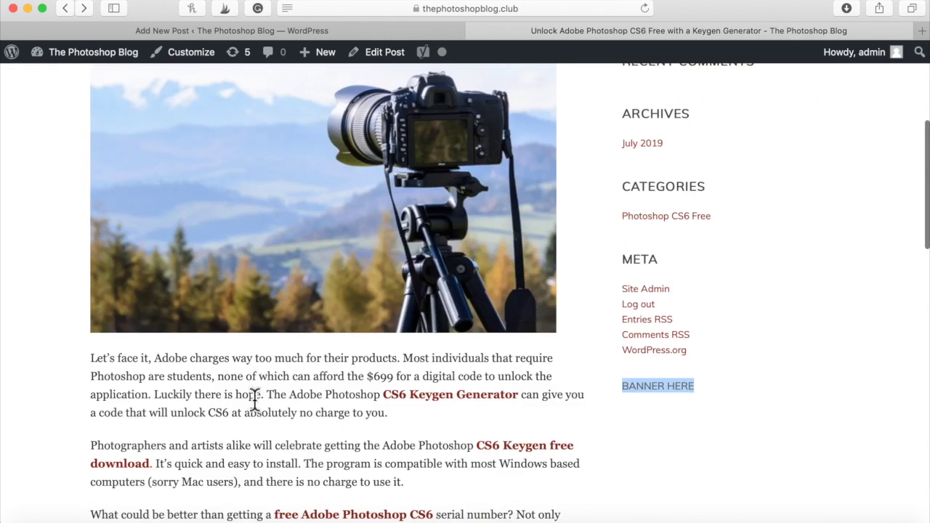